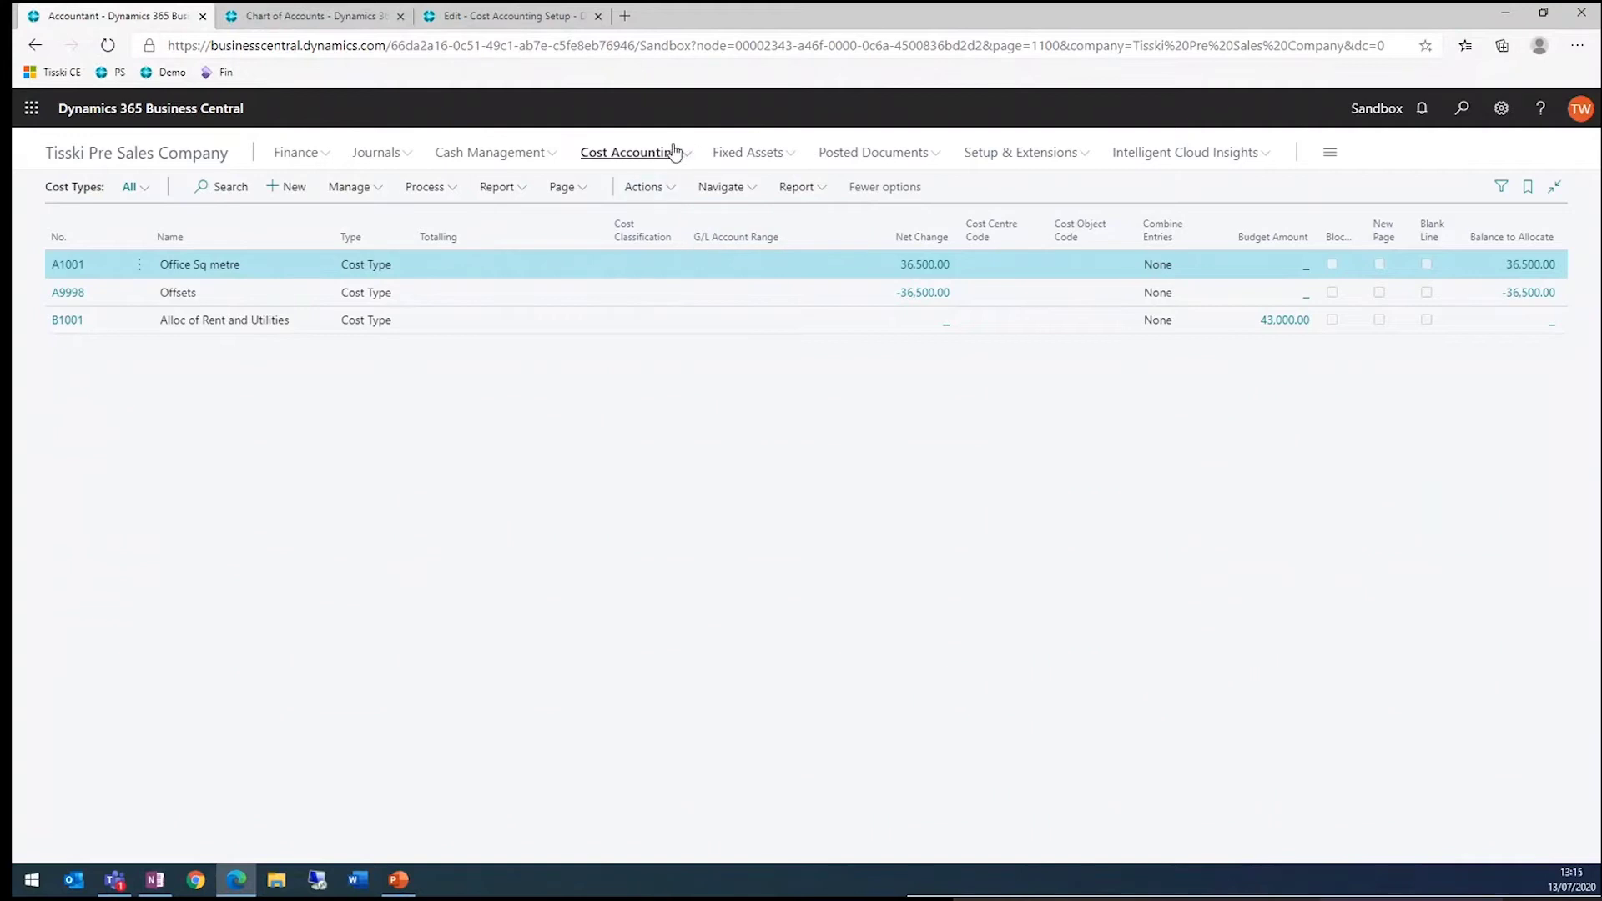
Look at the entries behind A1001's net change, then return to the Cost Types list.
left_click(675, 153)
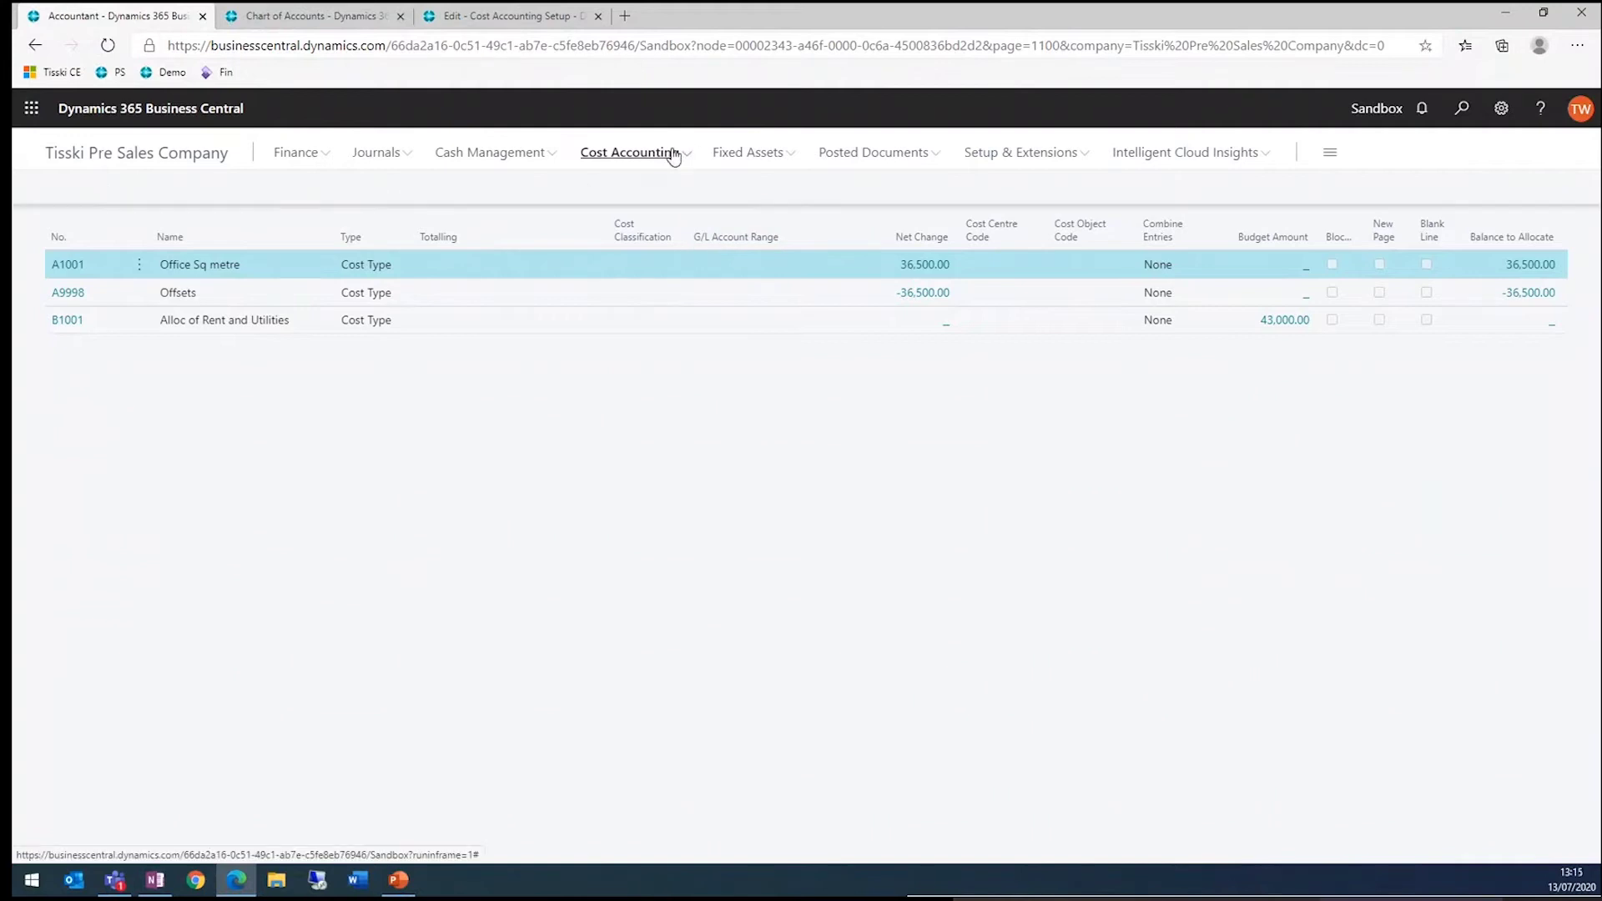
left_click(350, 574)
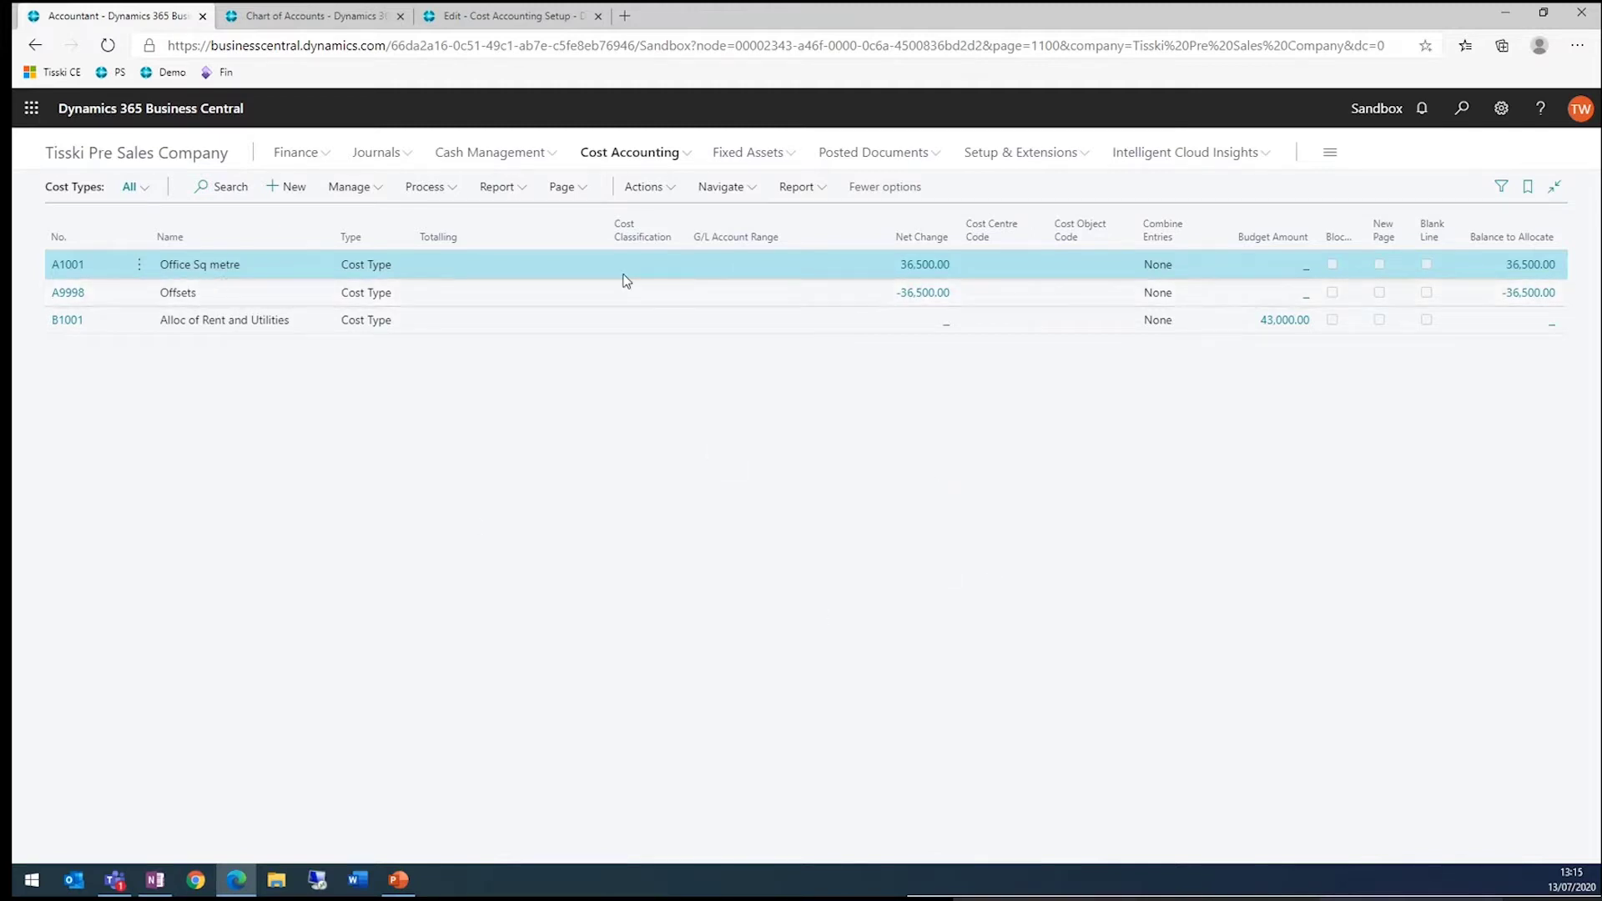
left_click(932, 267)
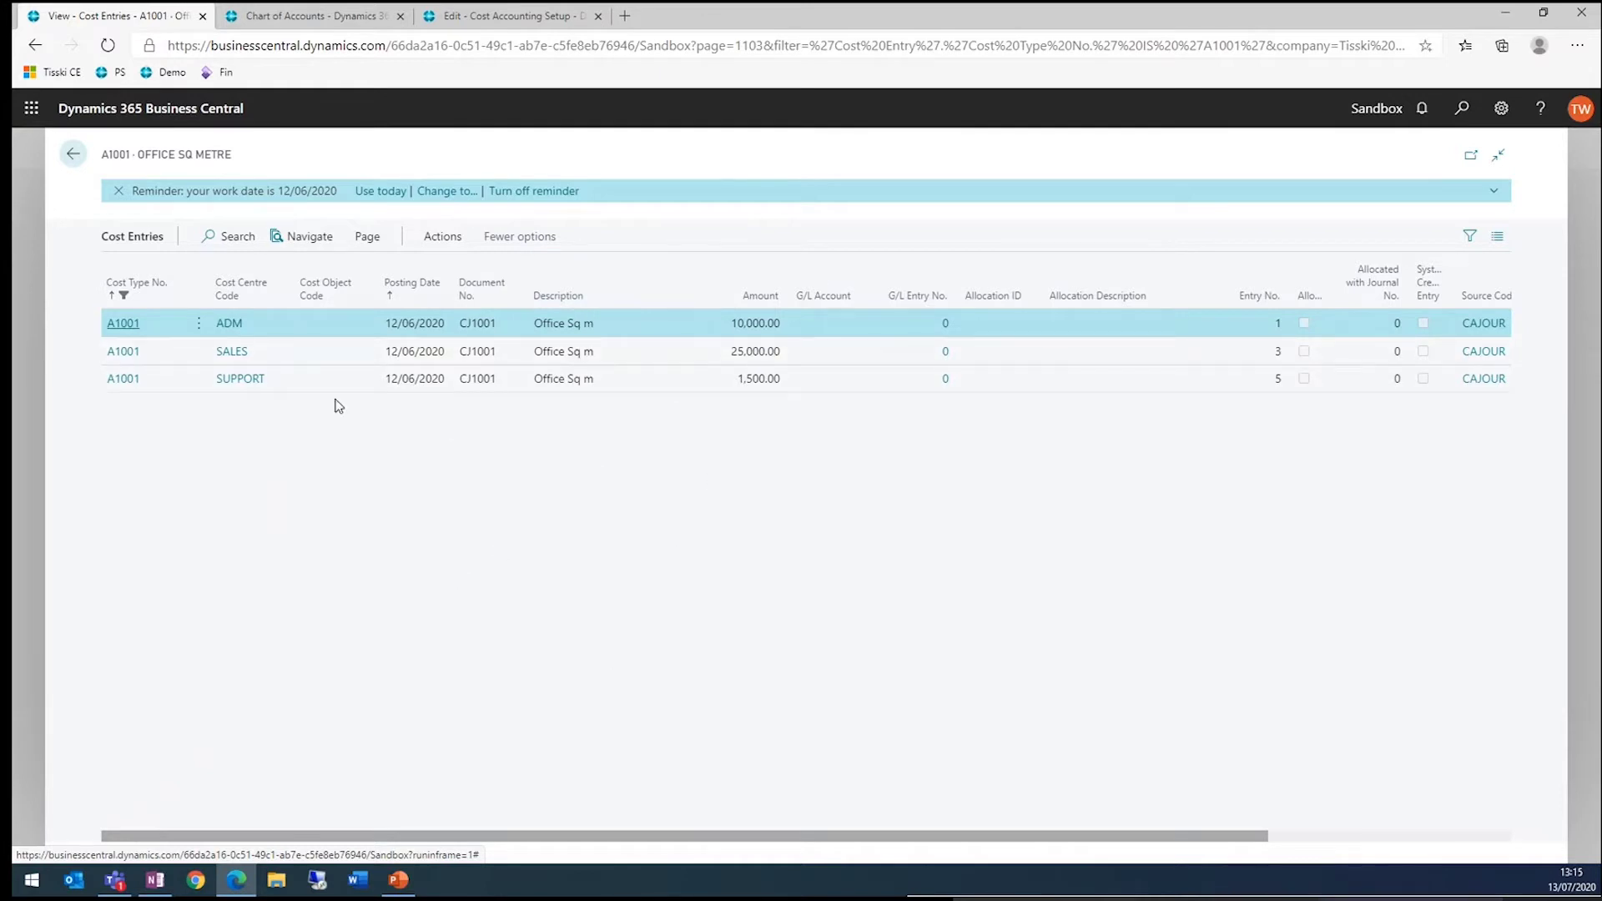
left_click(74, 154)
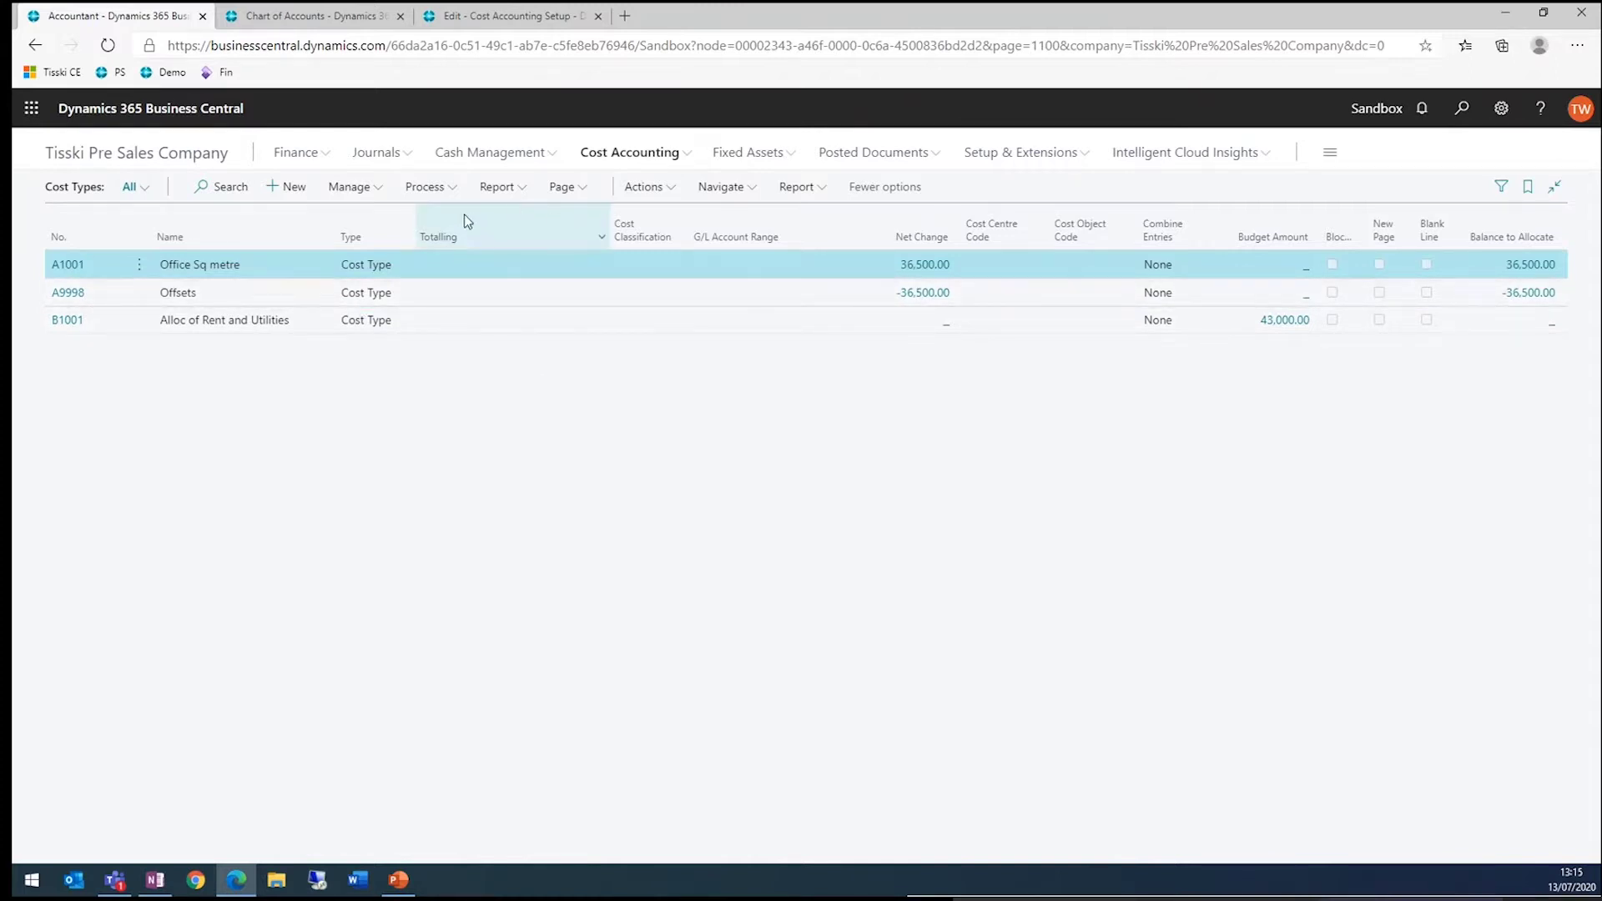
Get cost types from the chart of accounts, creating 36 cost types from 10000 to 31995.
left_click(429, 187)
left_click(500, 251)
left_click(887, 594)
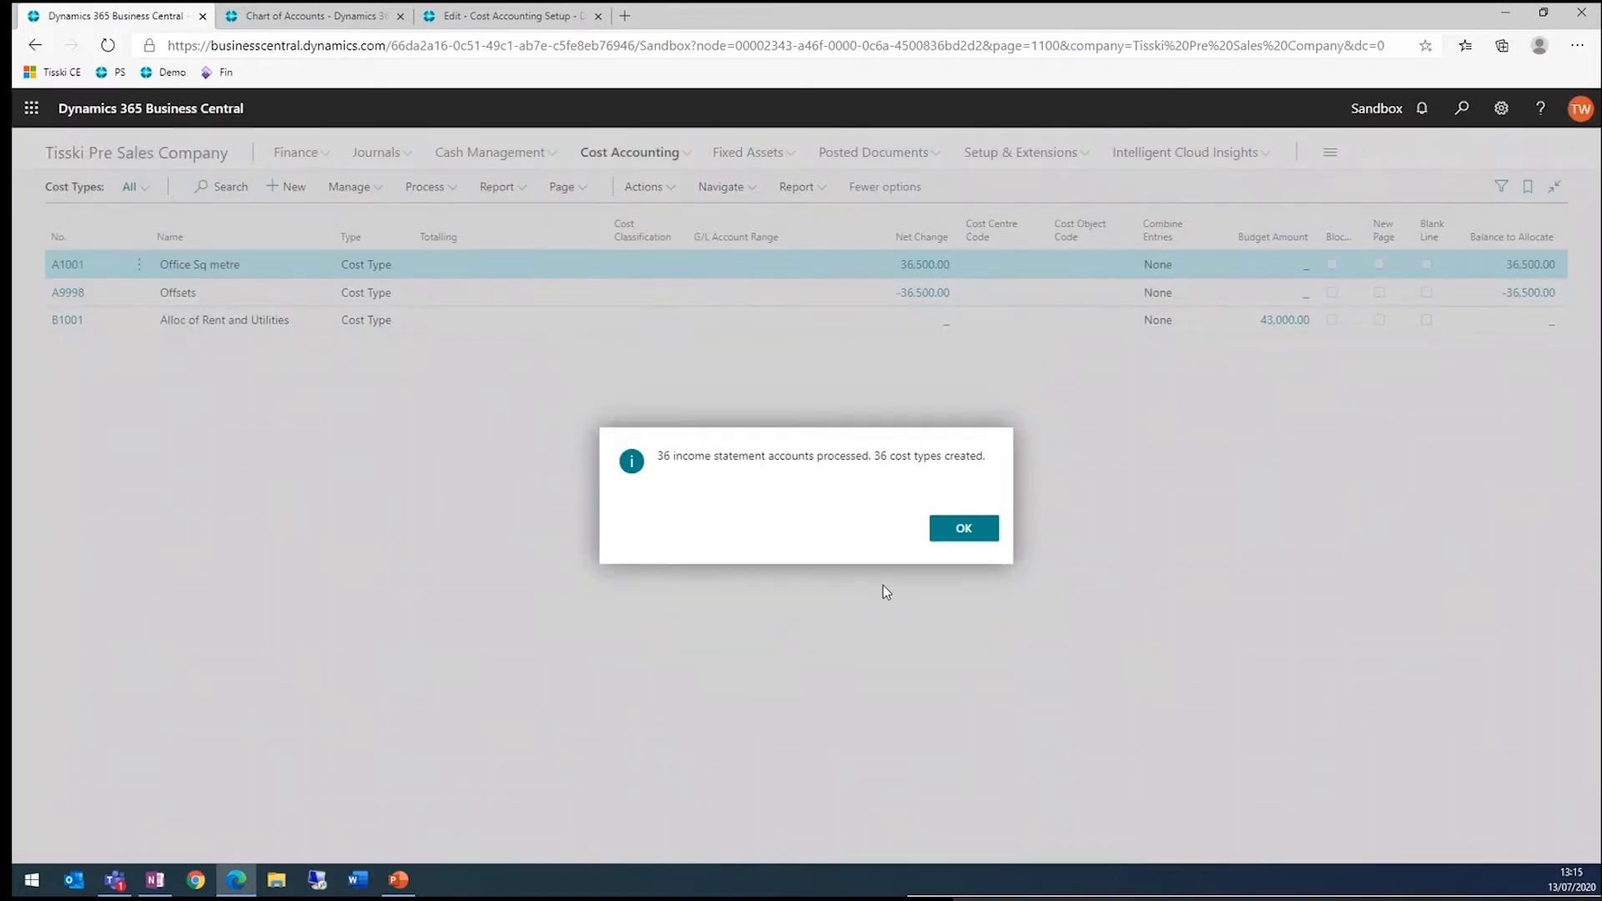
left_click(954, 532)
scroll(589, 398, "up", 1)
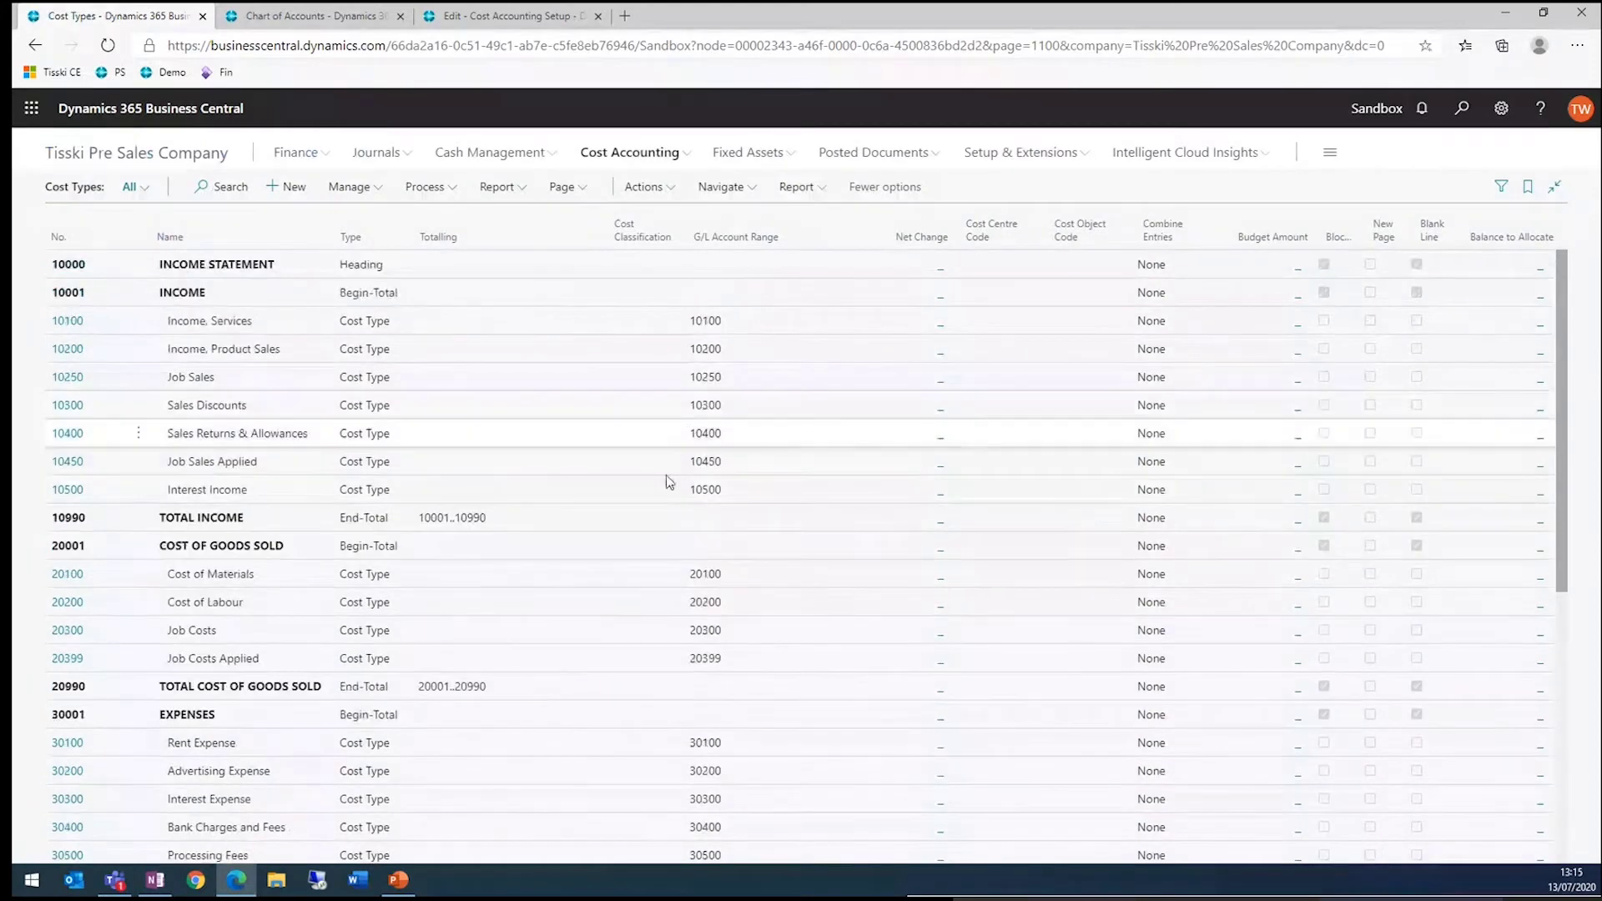
scroll(574, 380, "down", 6)
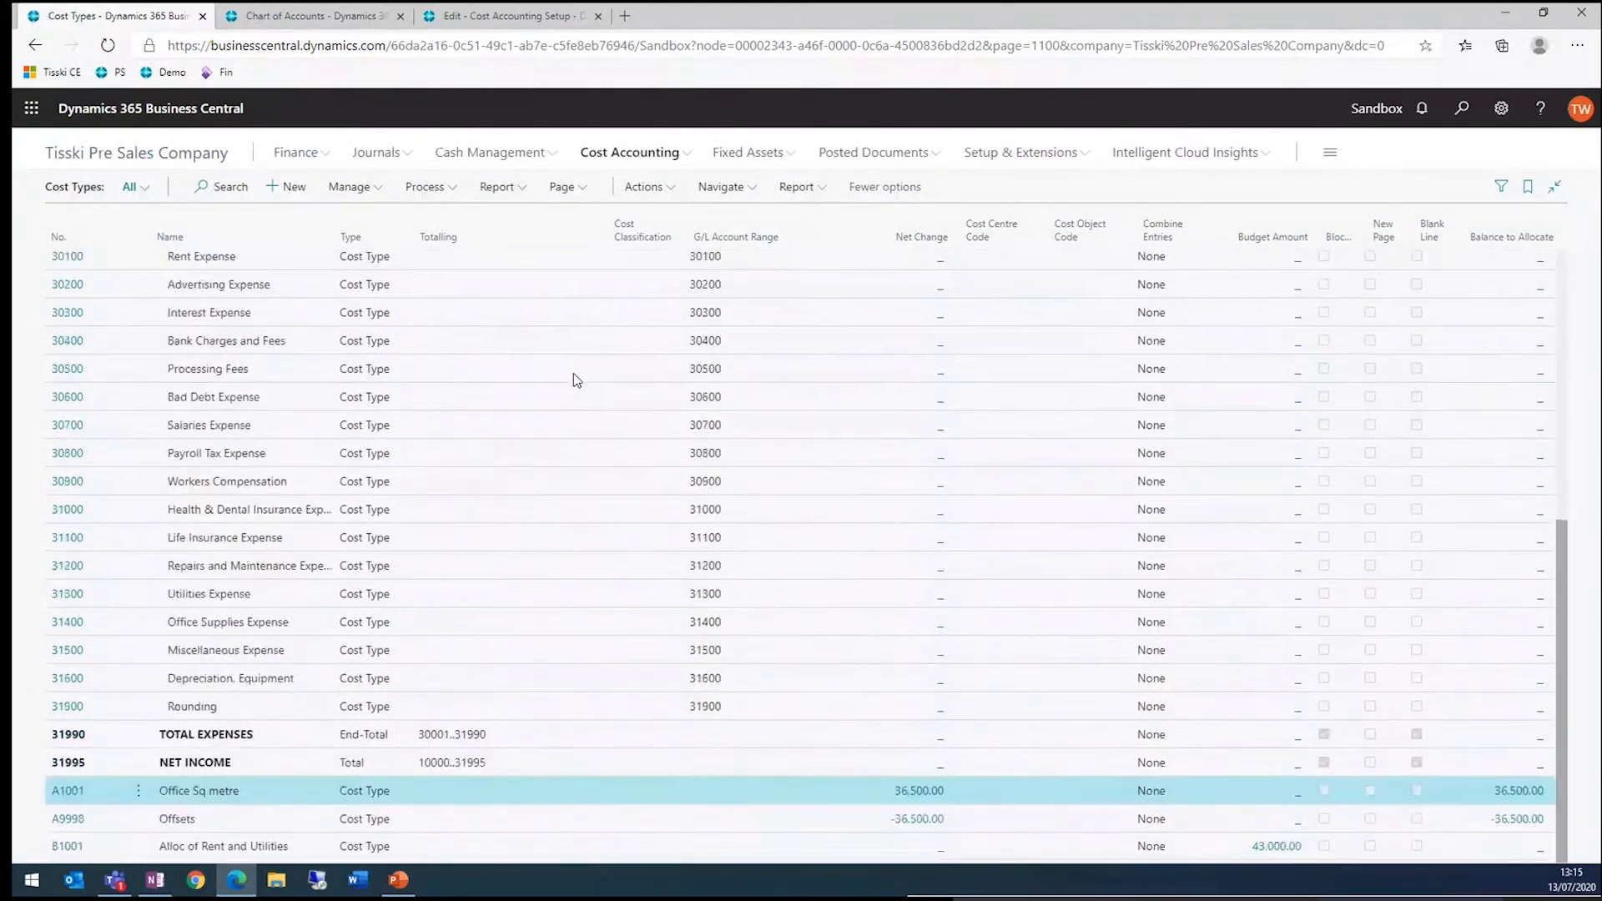
scroll(574, 373, "up", 4)
scroll(615, 385, "up", 3)
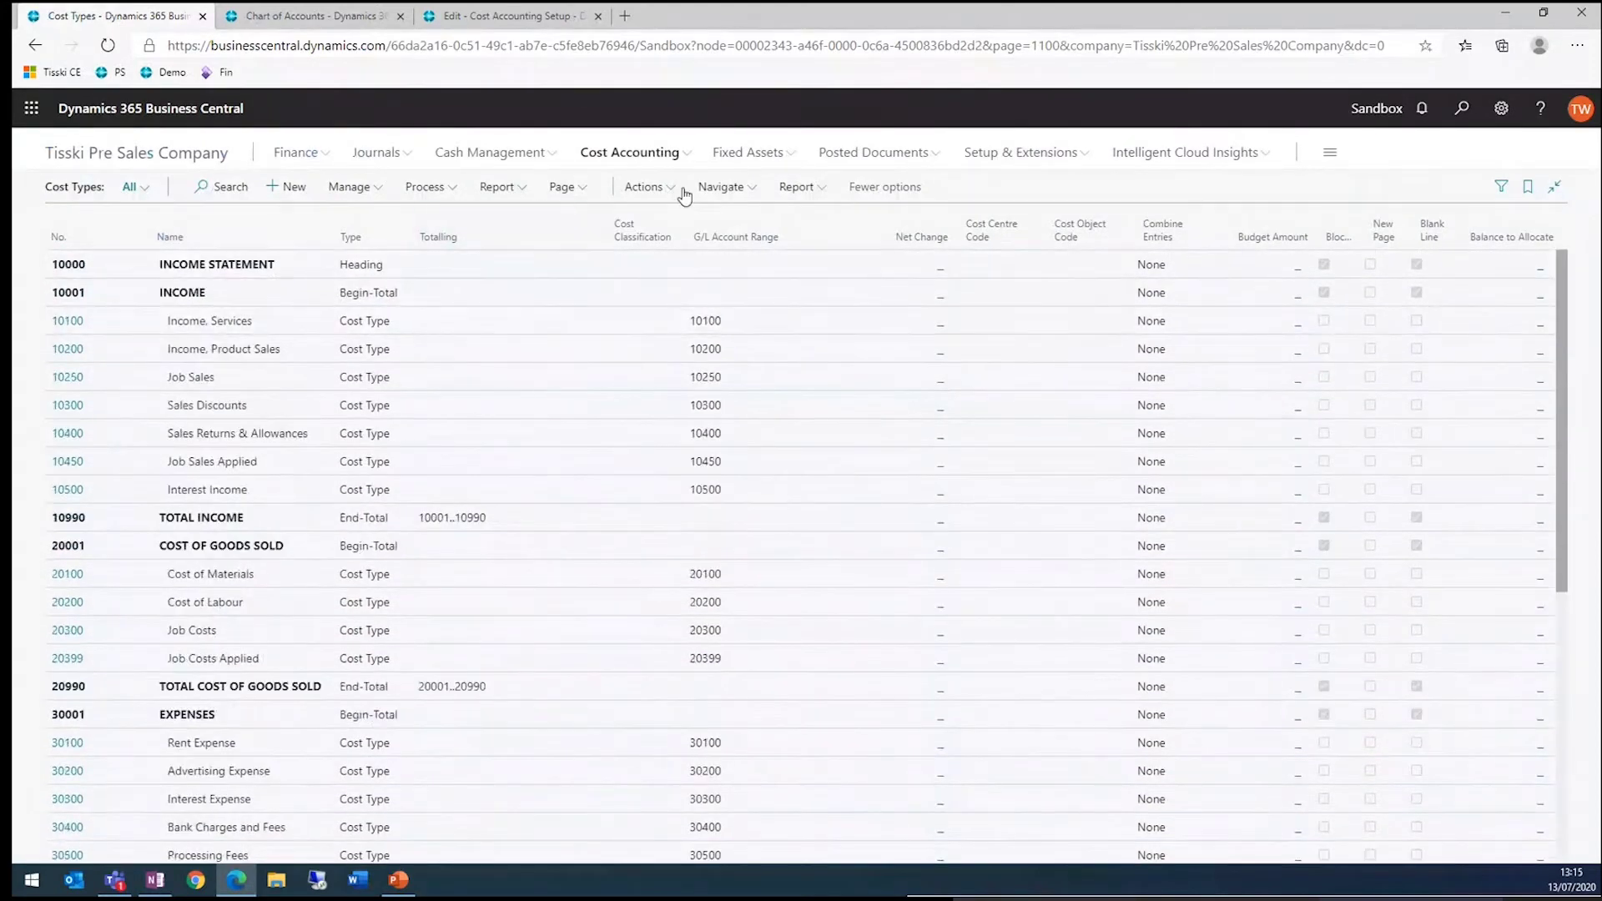
Run Transfer GL Entries to CA, giving 10100 a -996,175.00 net change, then bring up the Chart of Accounts.
left_click(1460, 123)
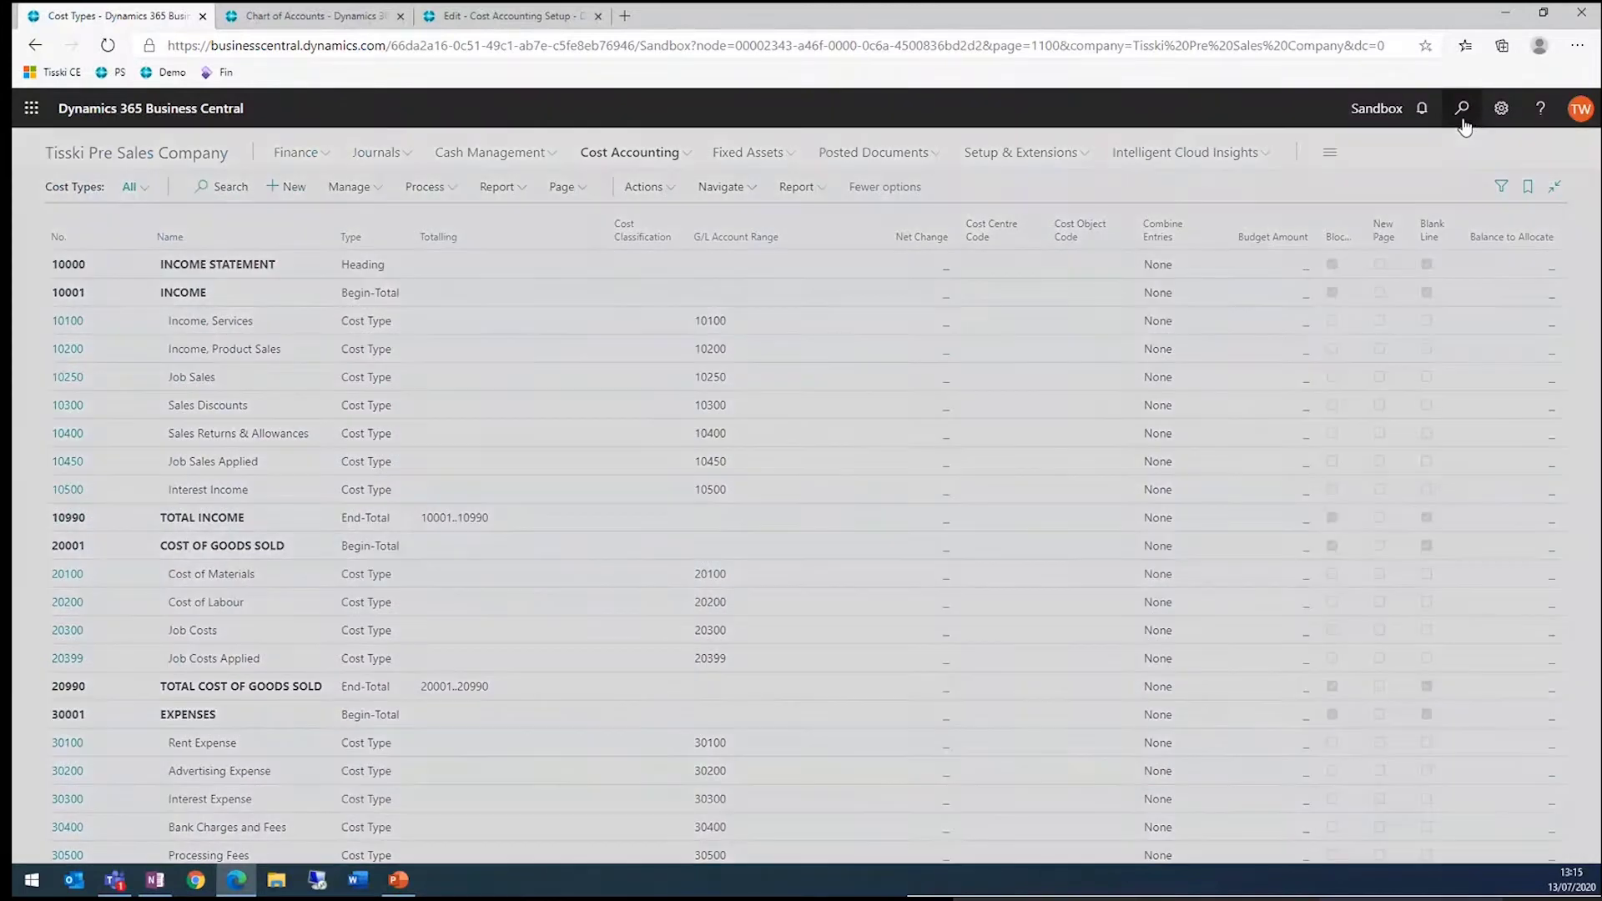
type("trans gl")
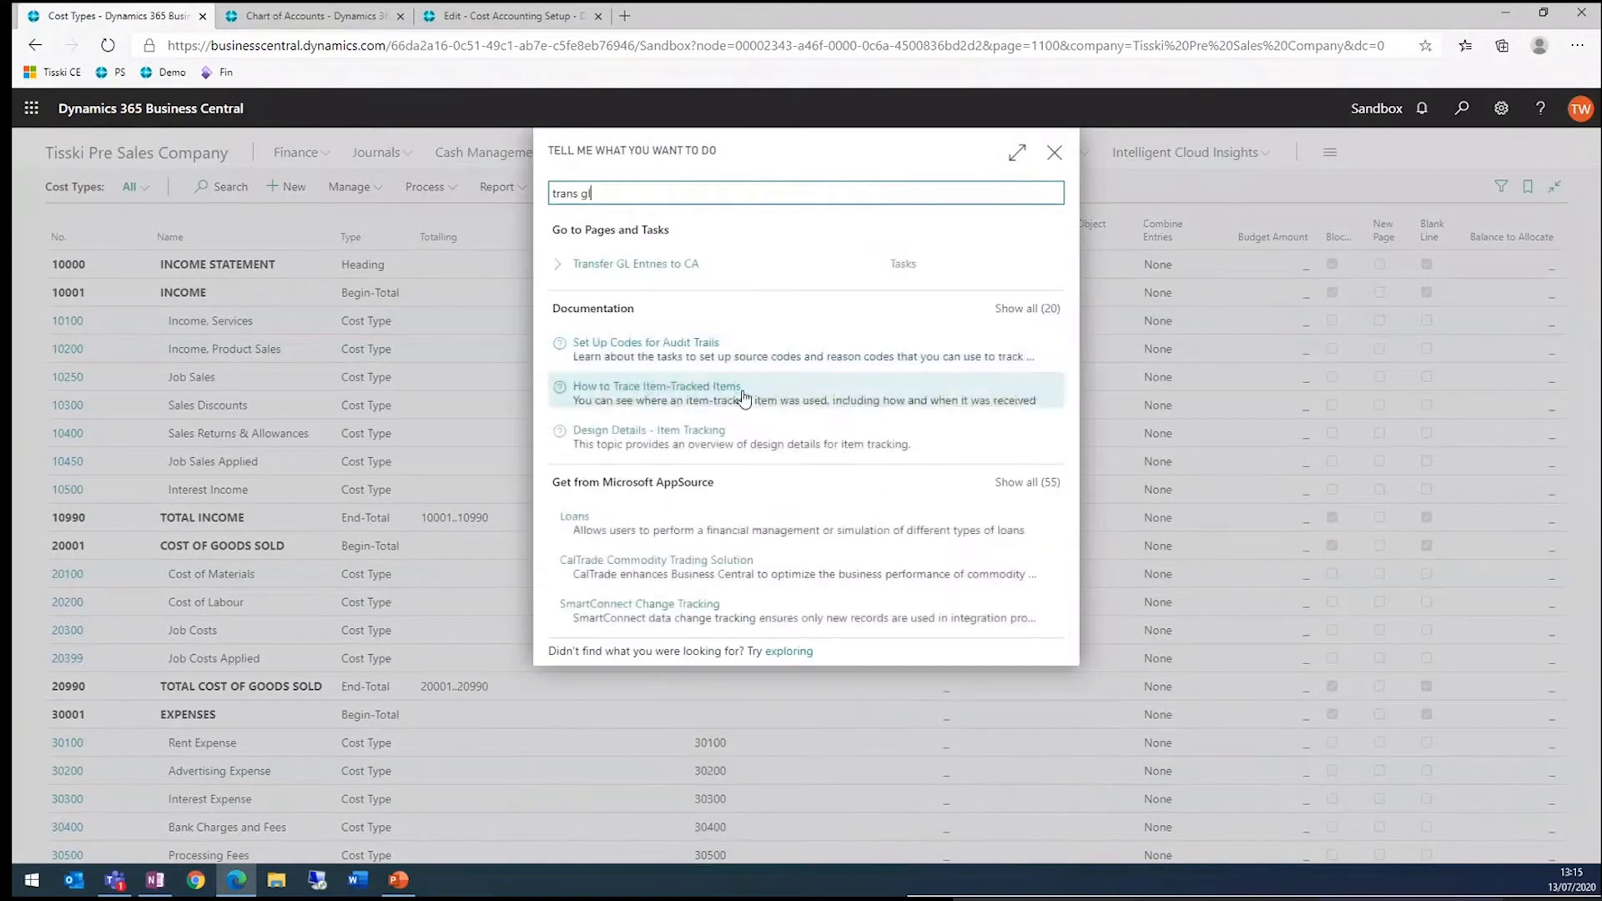
left_click(665, 265)
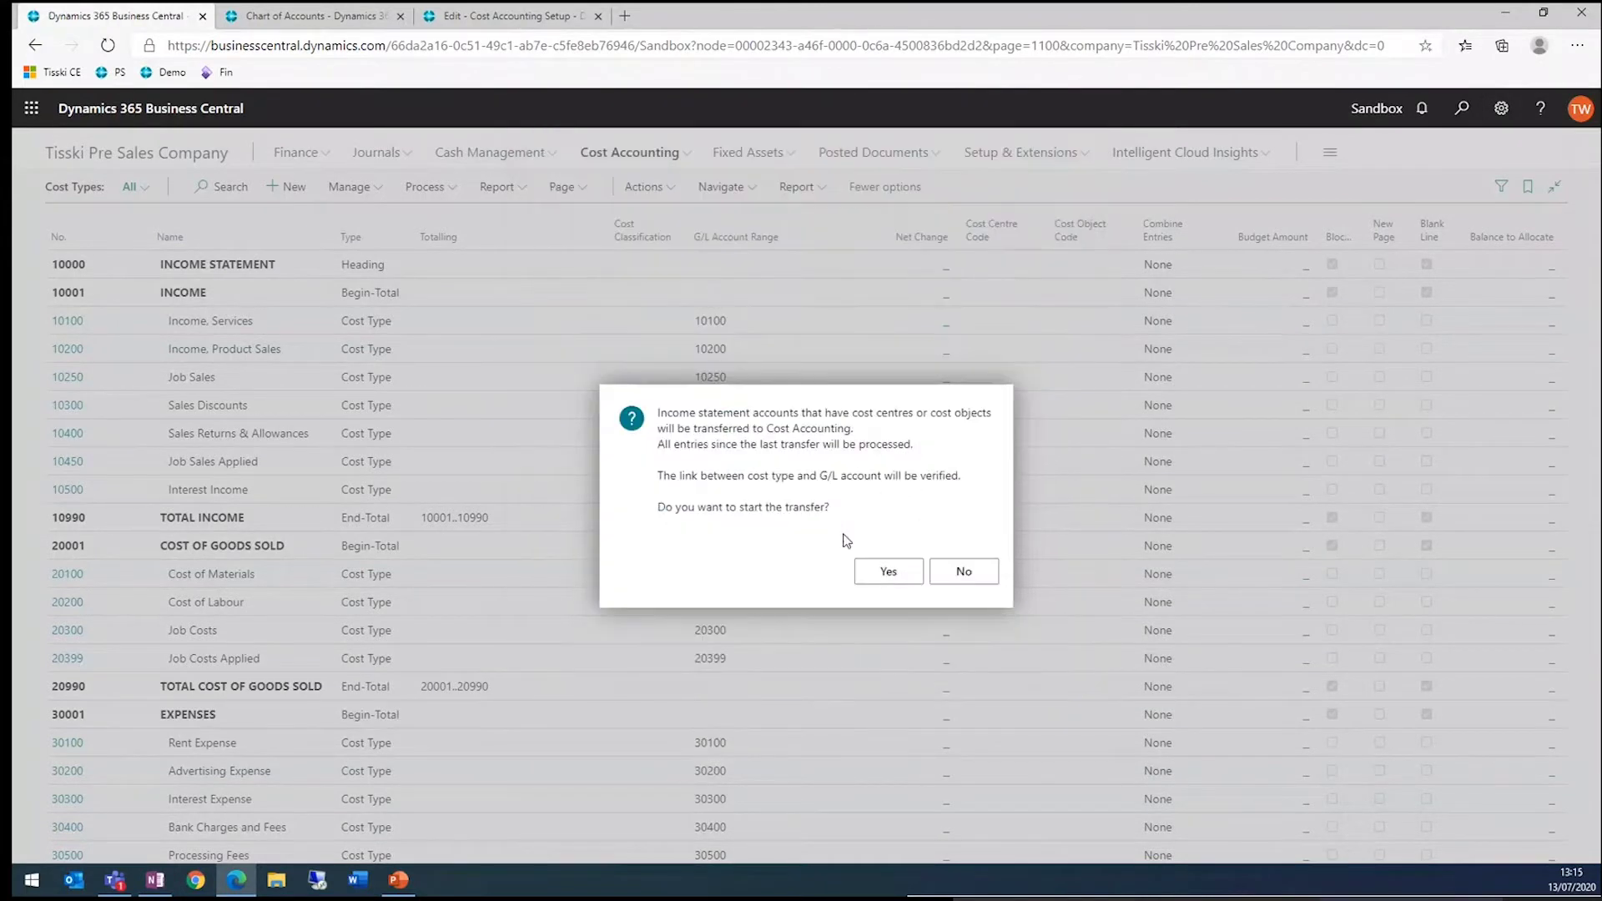
left_click(890, 573)
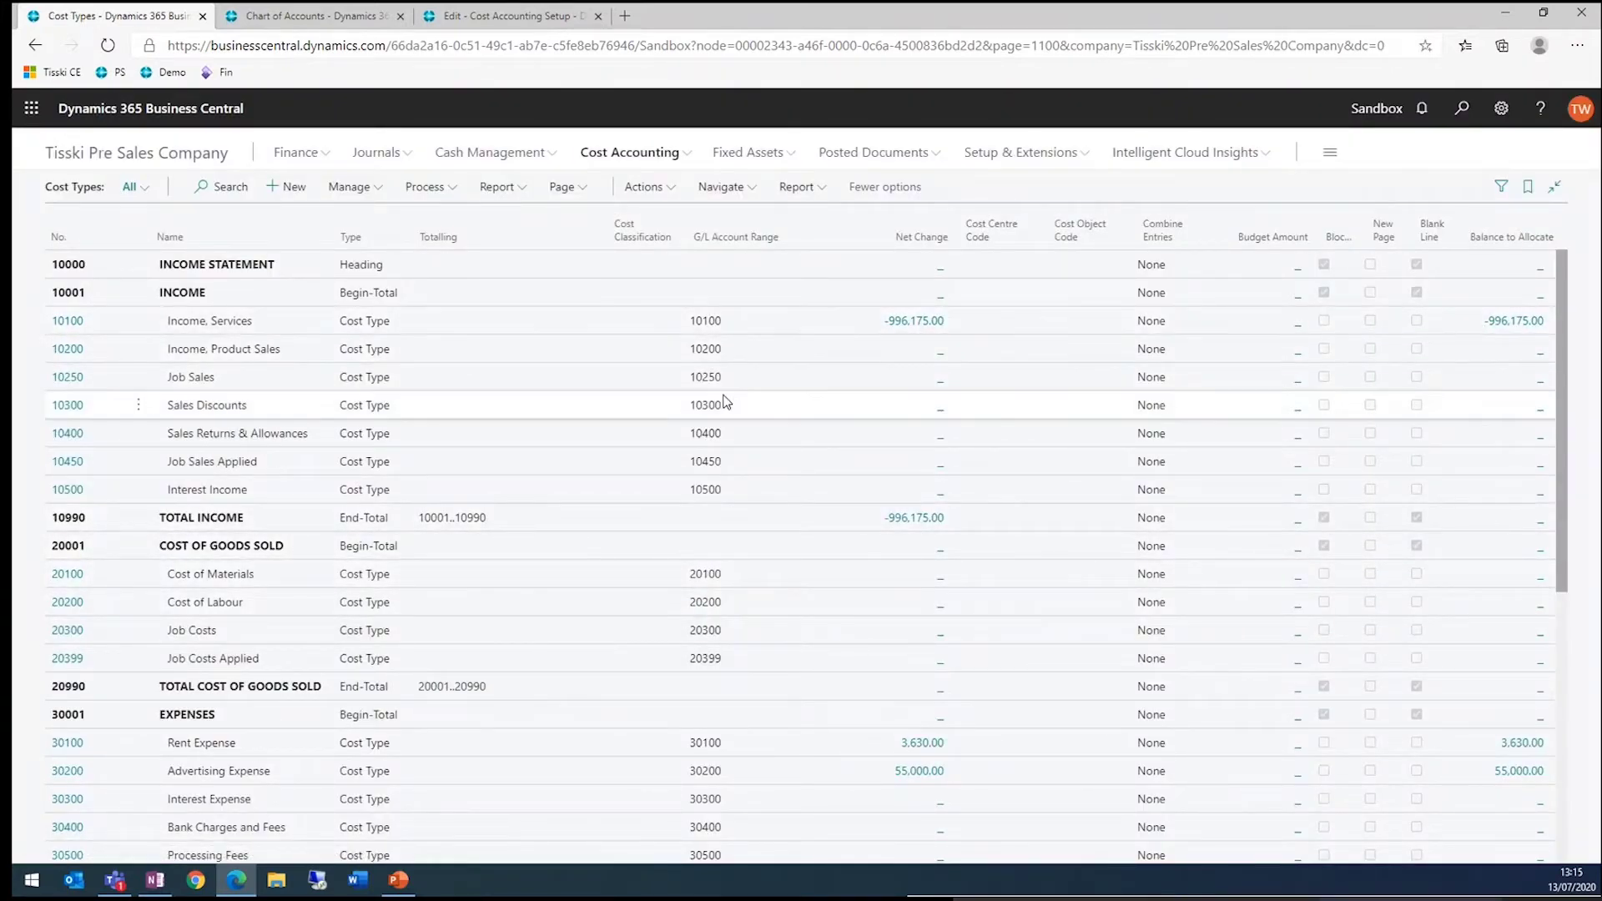
left_click(315, 18)
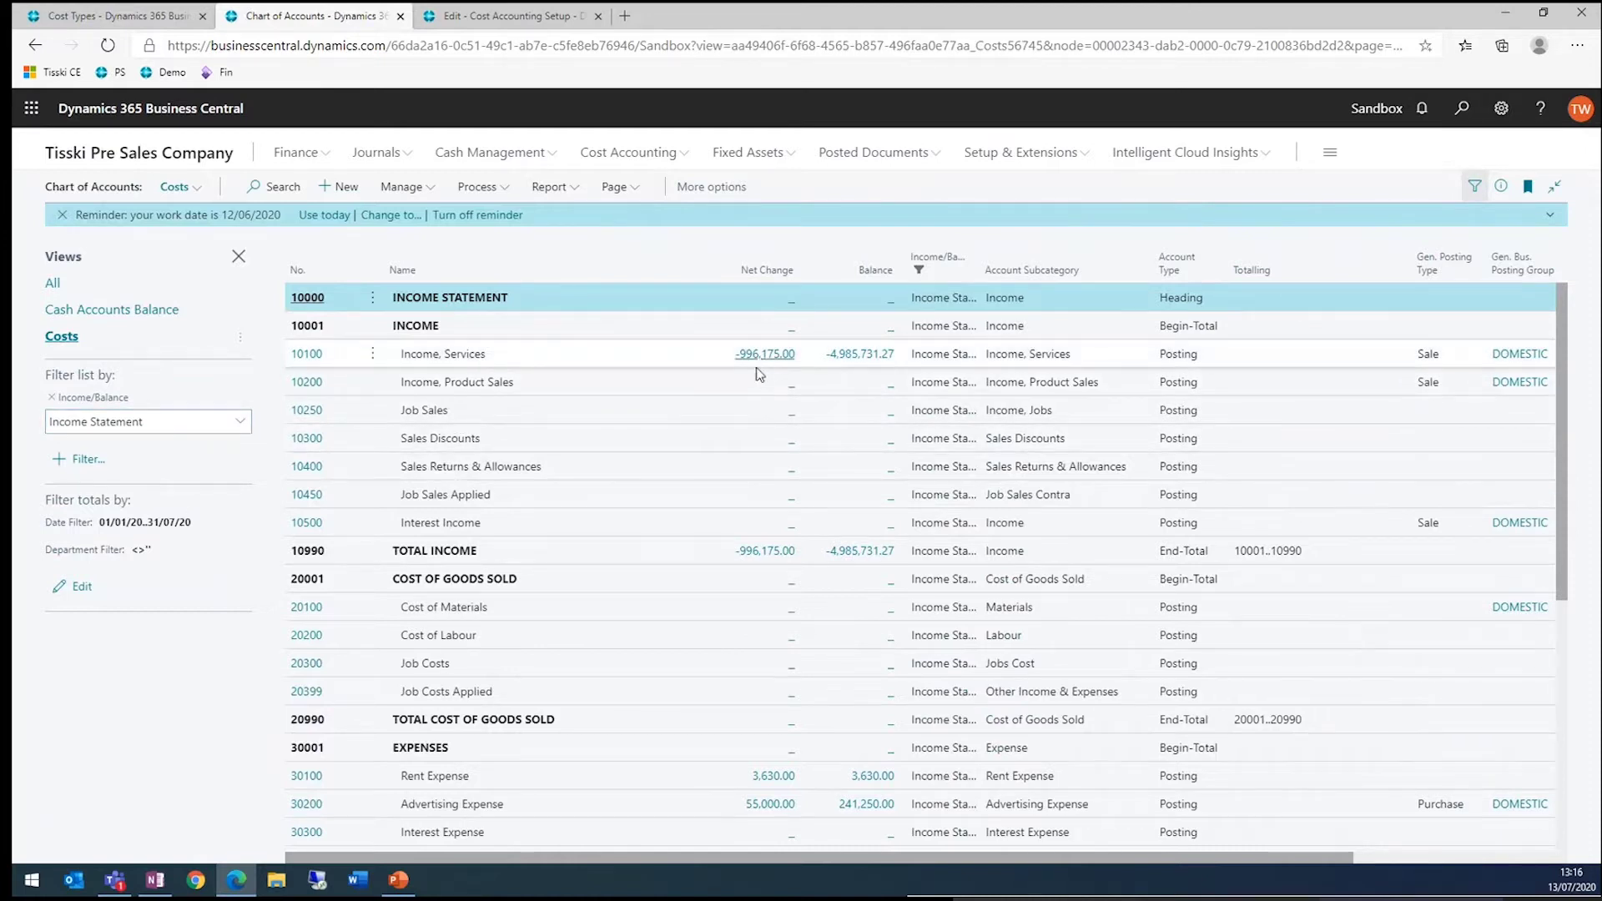
Compare Chart of Accounts net changes with the transferred cost type amounts, ending on Cost Types.
scroll(653, 377, "down", 3)
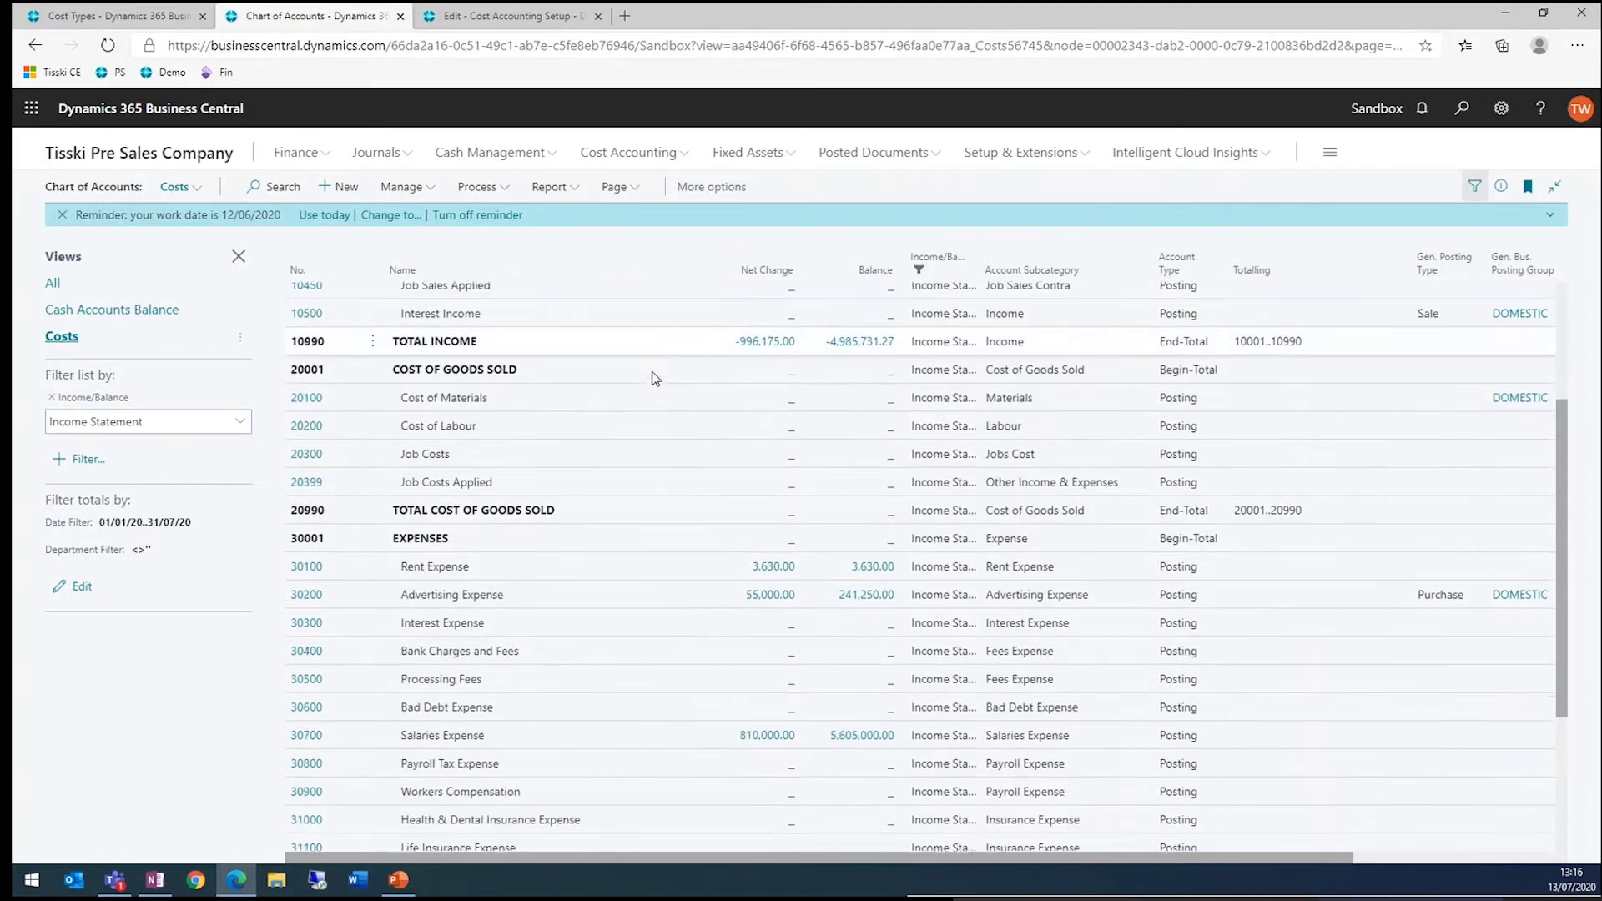
scroll(551, 615, "down", 2)
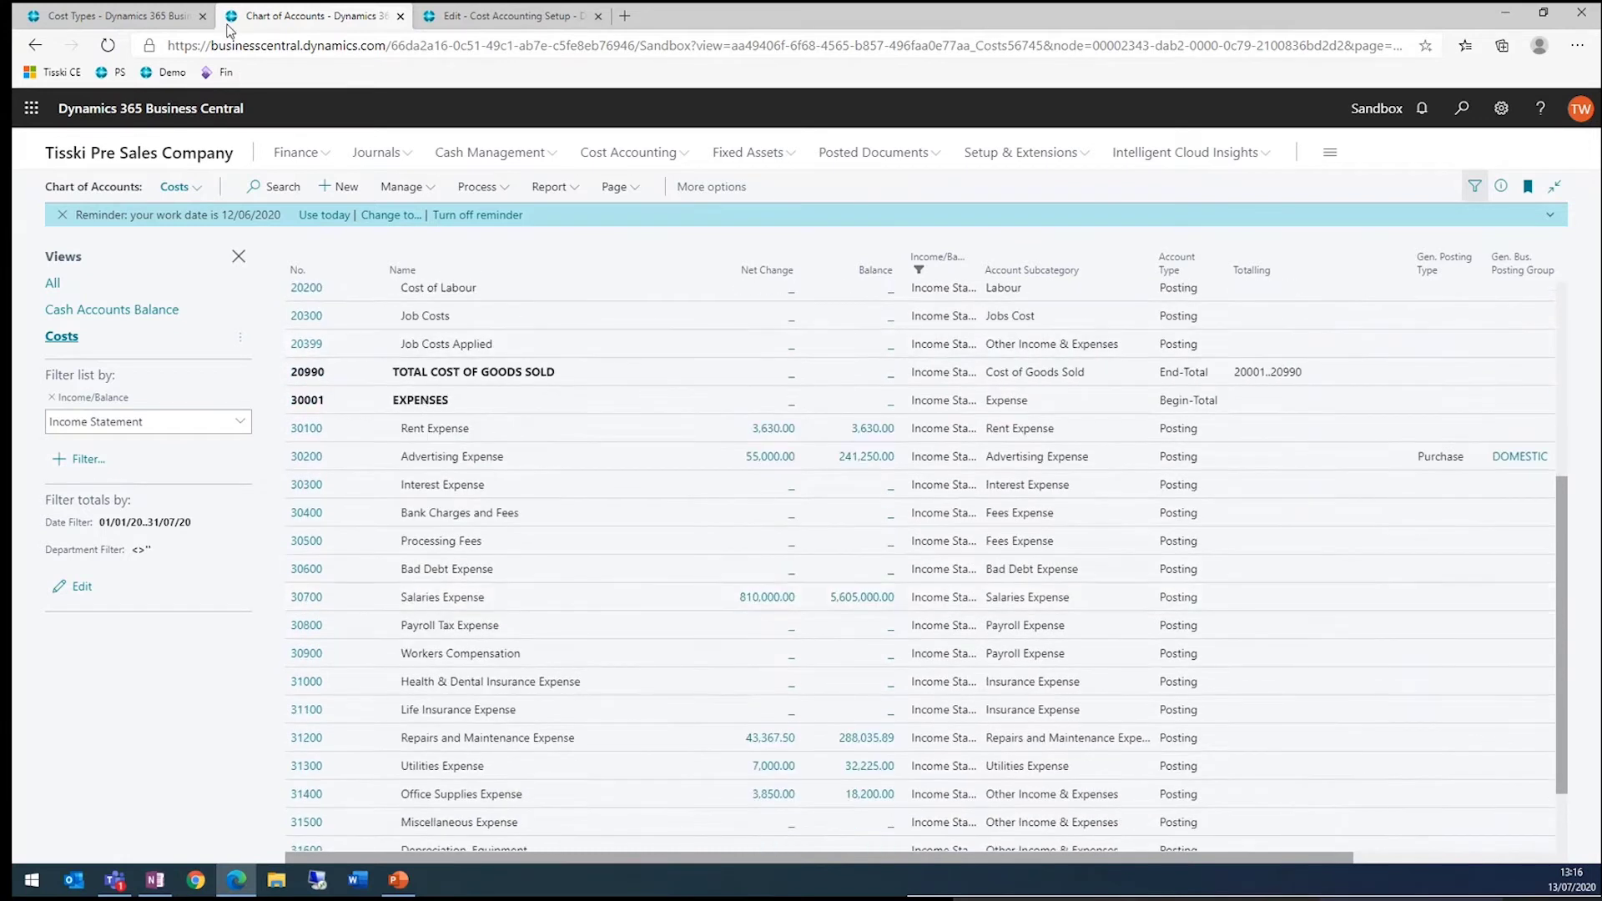
left_click(132, 17)
scroll(684, 488, "down", 5)
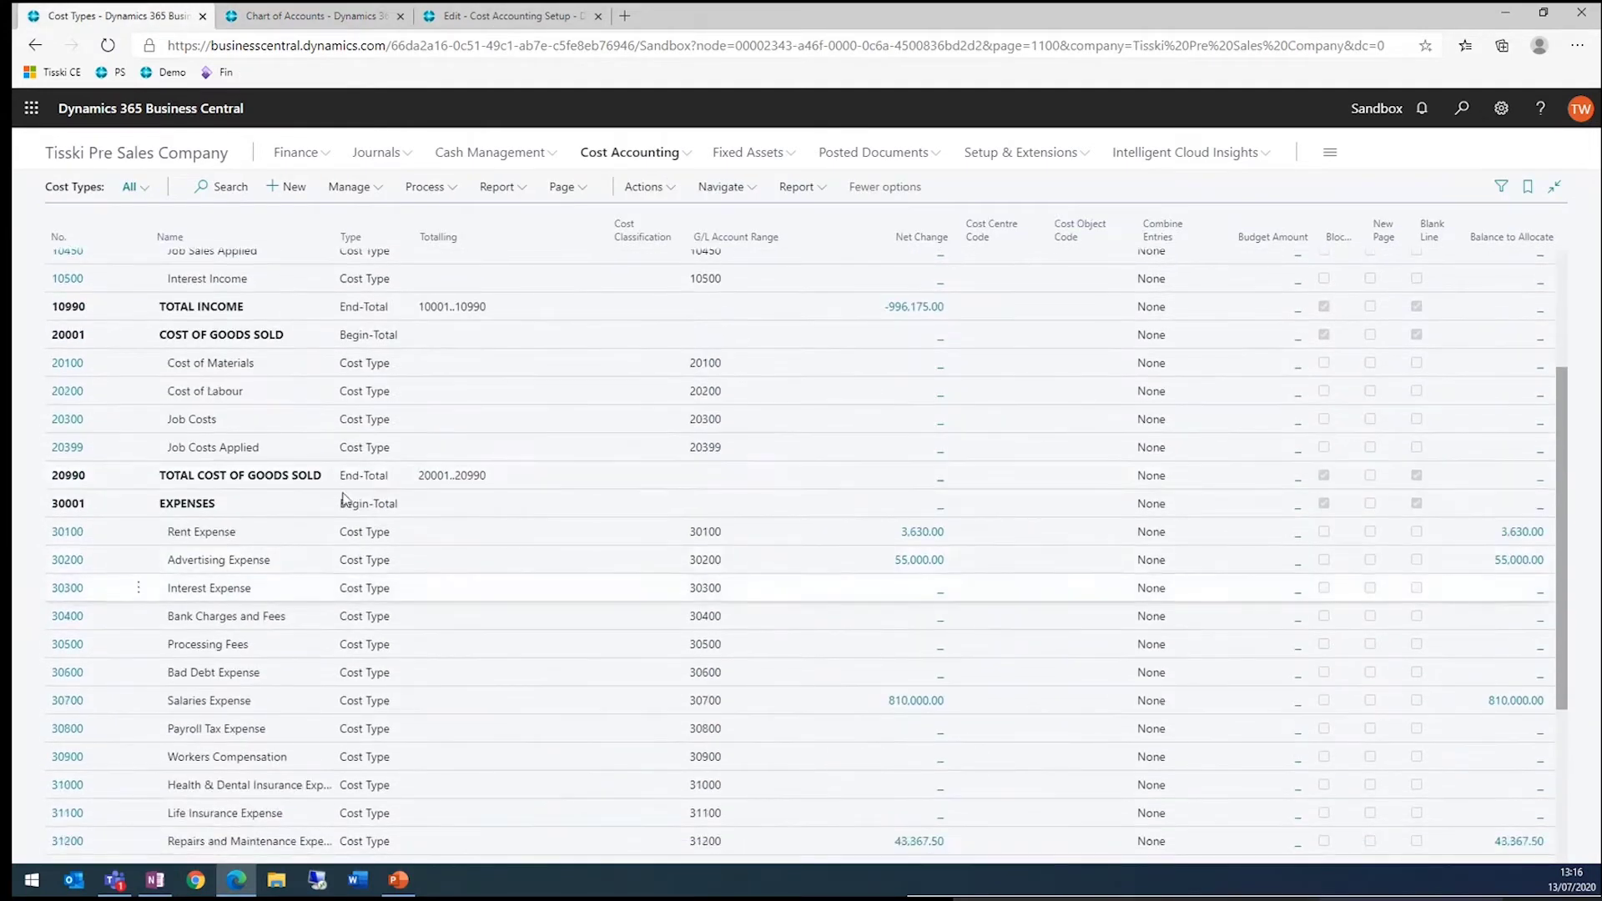
left_click(362, 23)
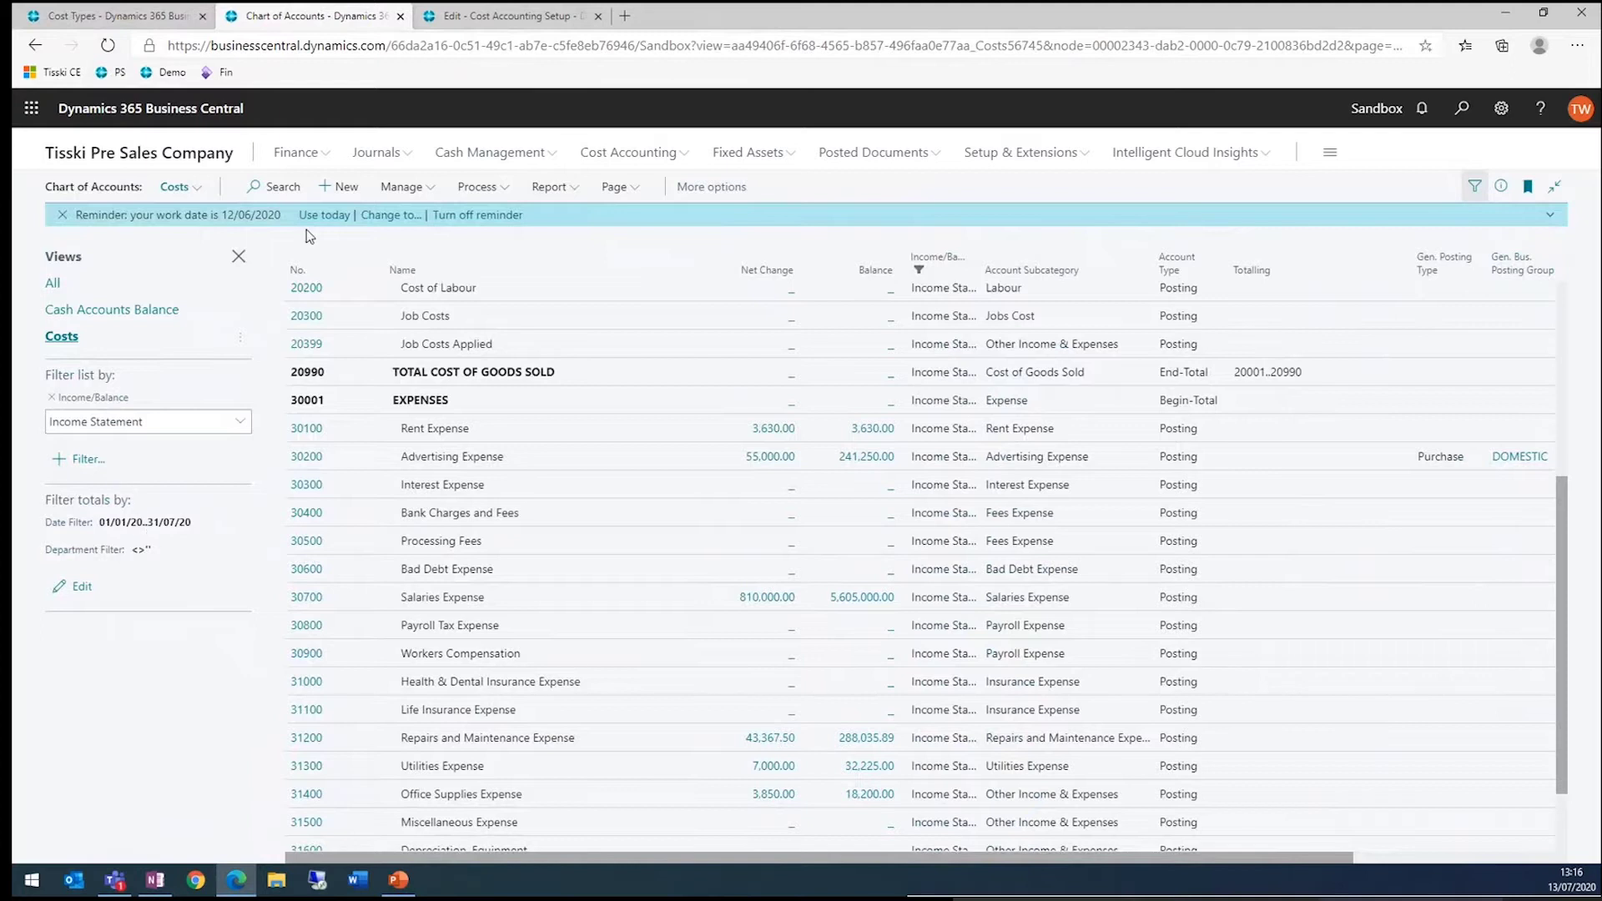
left_click(116, 17)
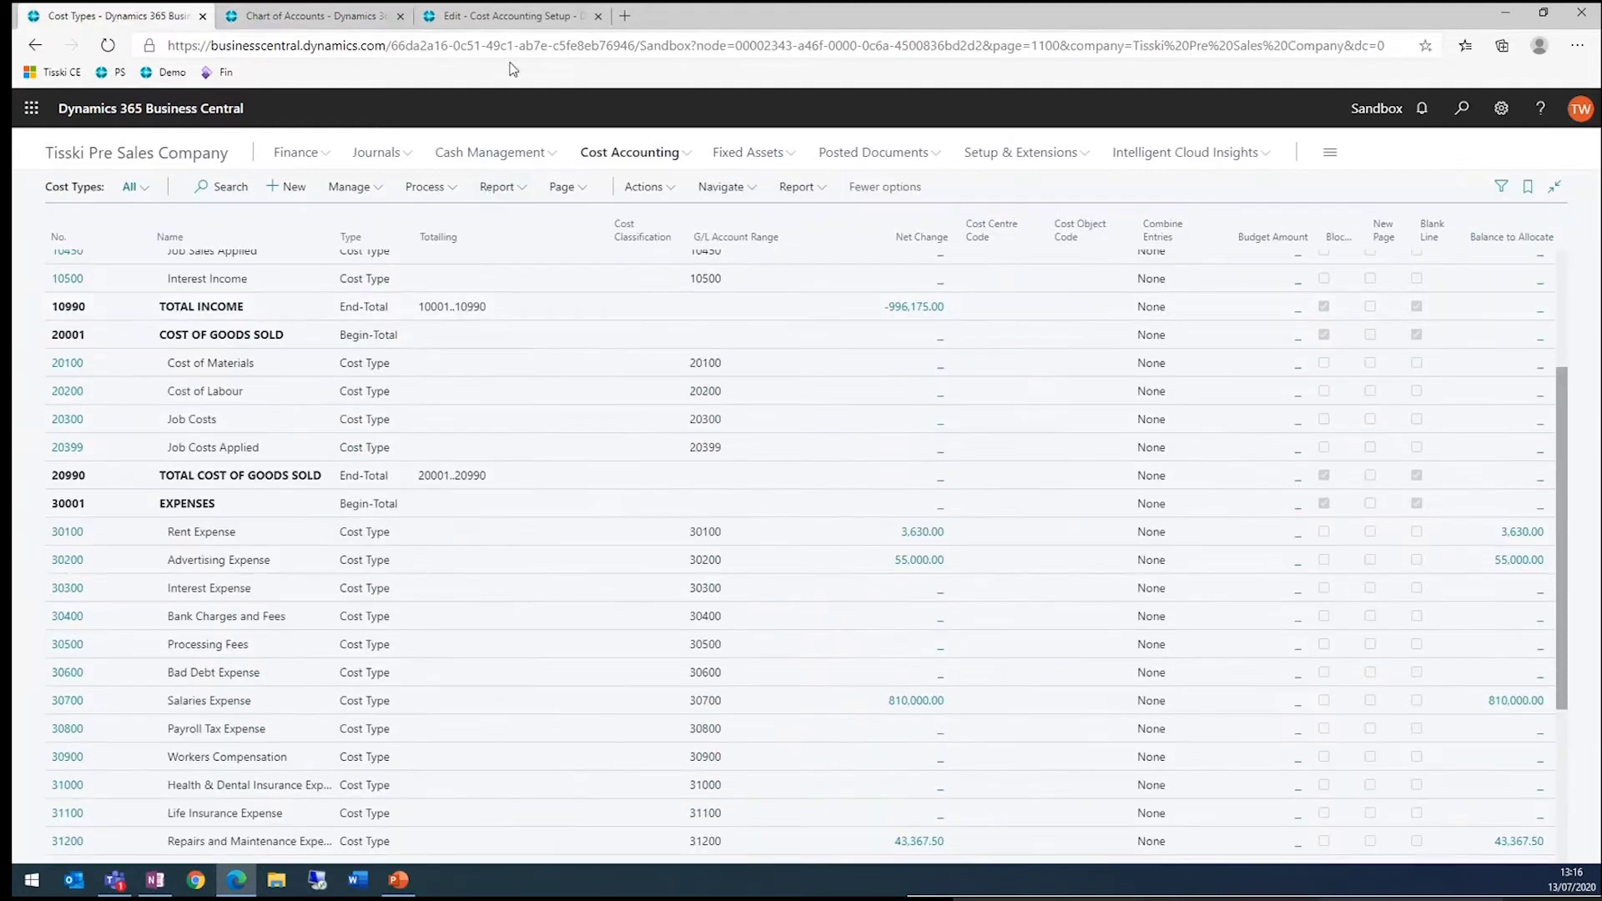
Review Cost Accounting Setup, leaving Align G/L Account at No Alignment and noting Last Allocation ID.
left_click(517, 17)
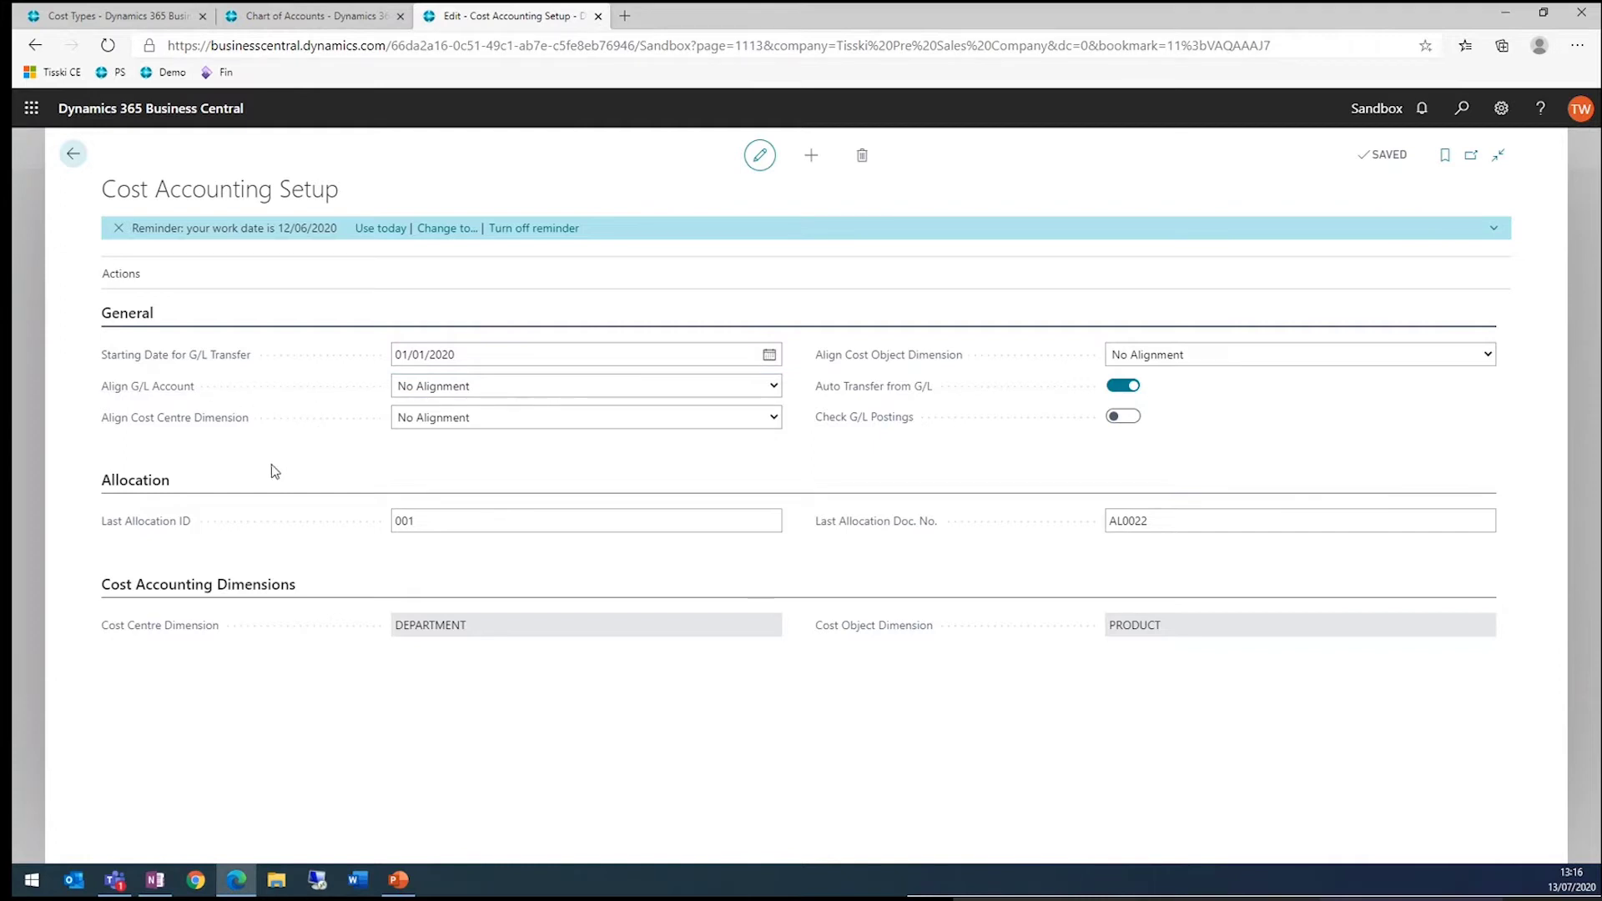
left_click(538, 392)
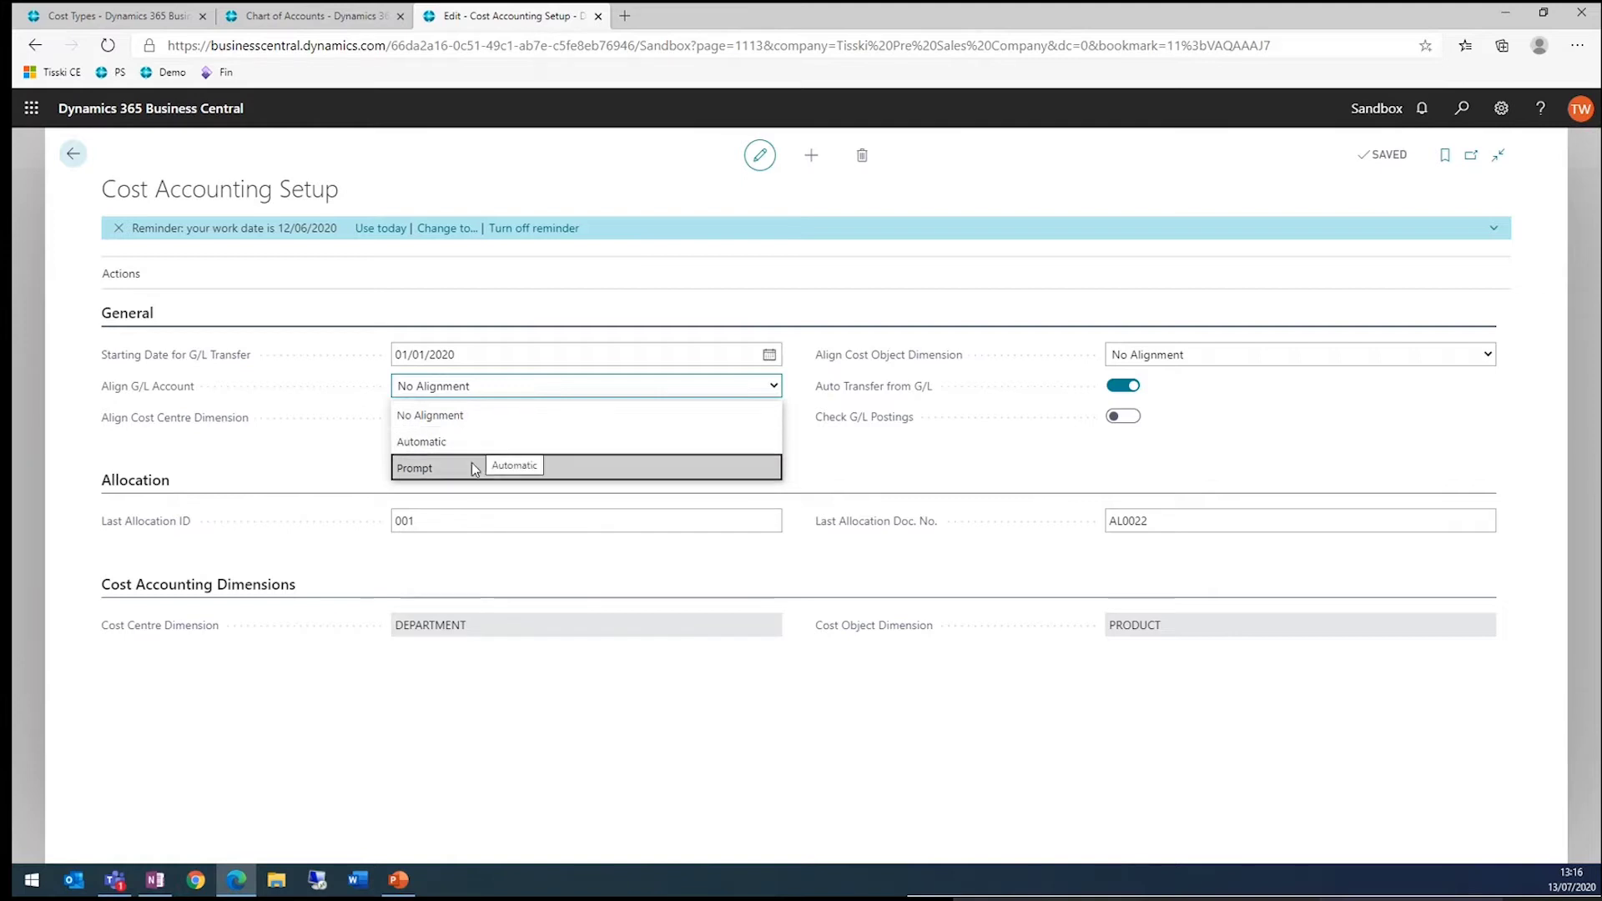
left_click(862, 473)
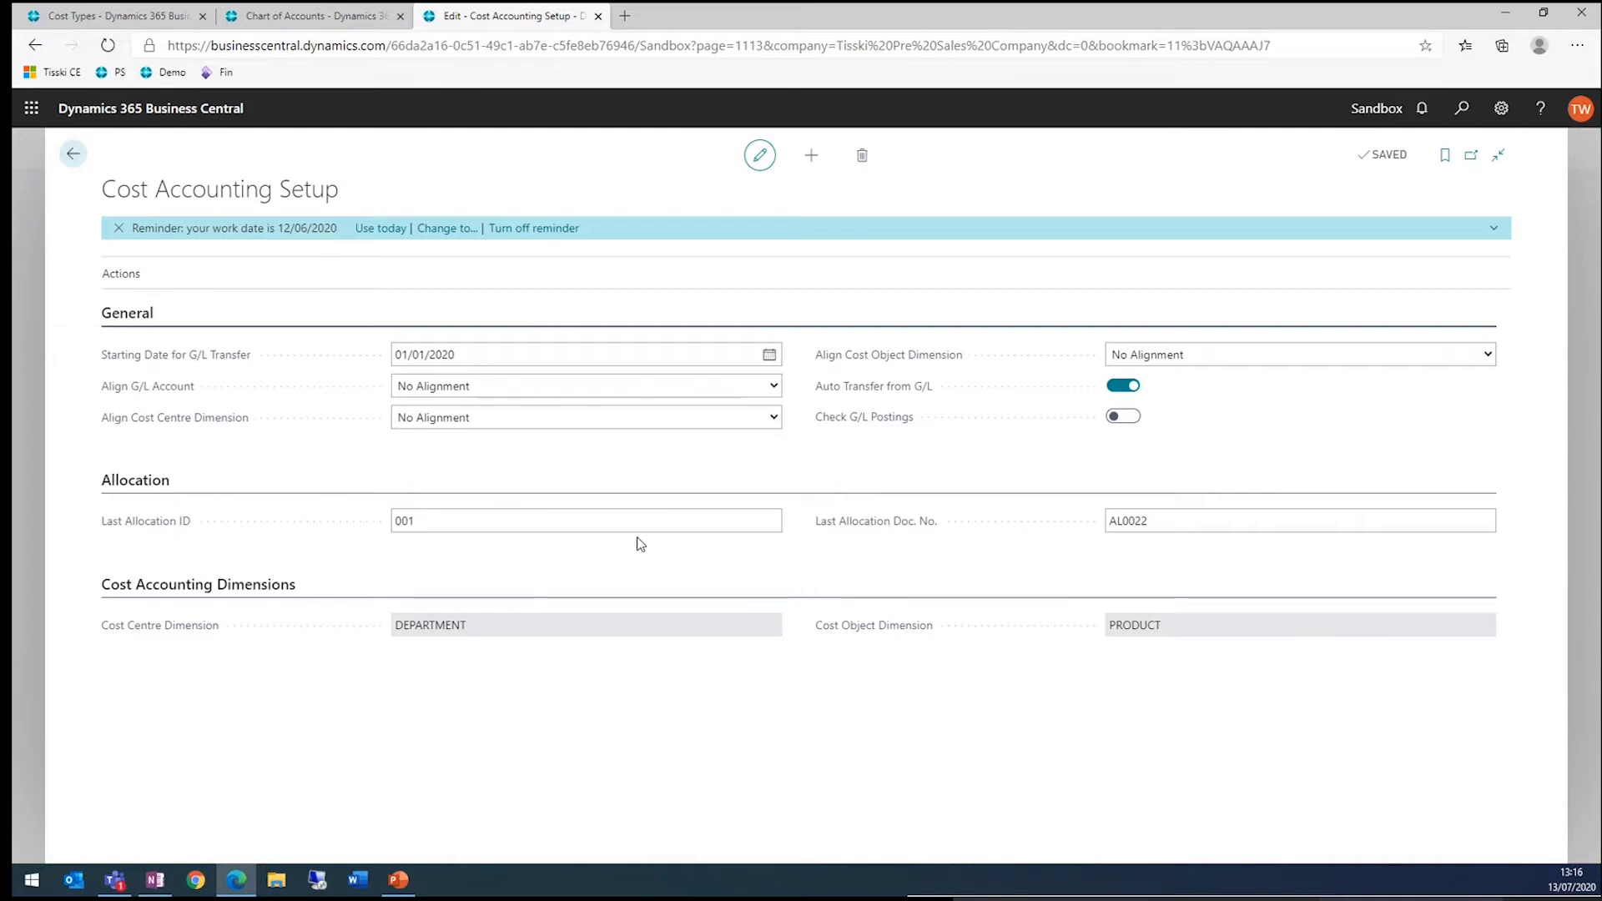
left_click(659, 524)
View the Cost Centres list with its net changes, then the empty Cost Objects list.
left_click(151, 18)
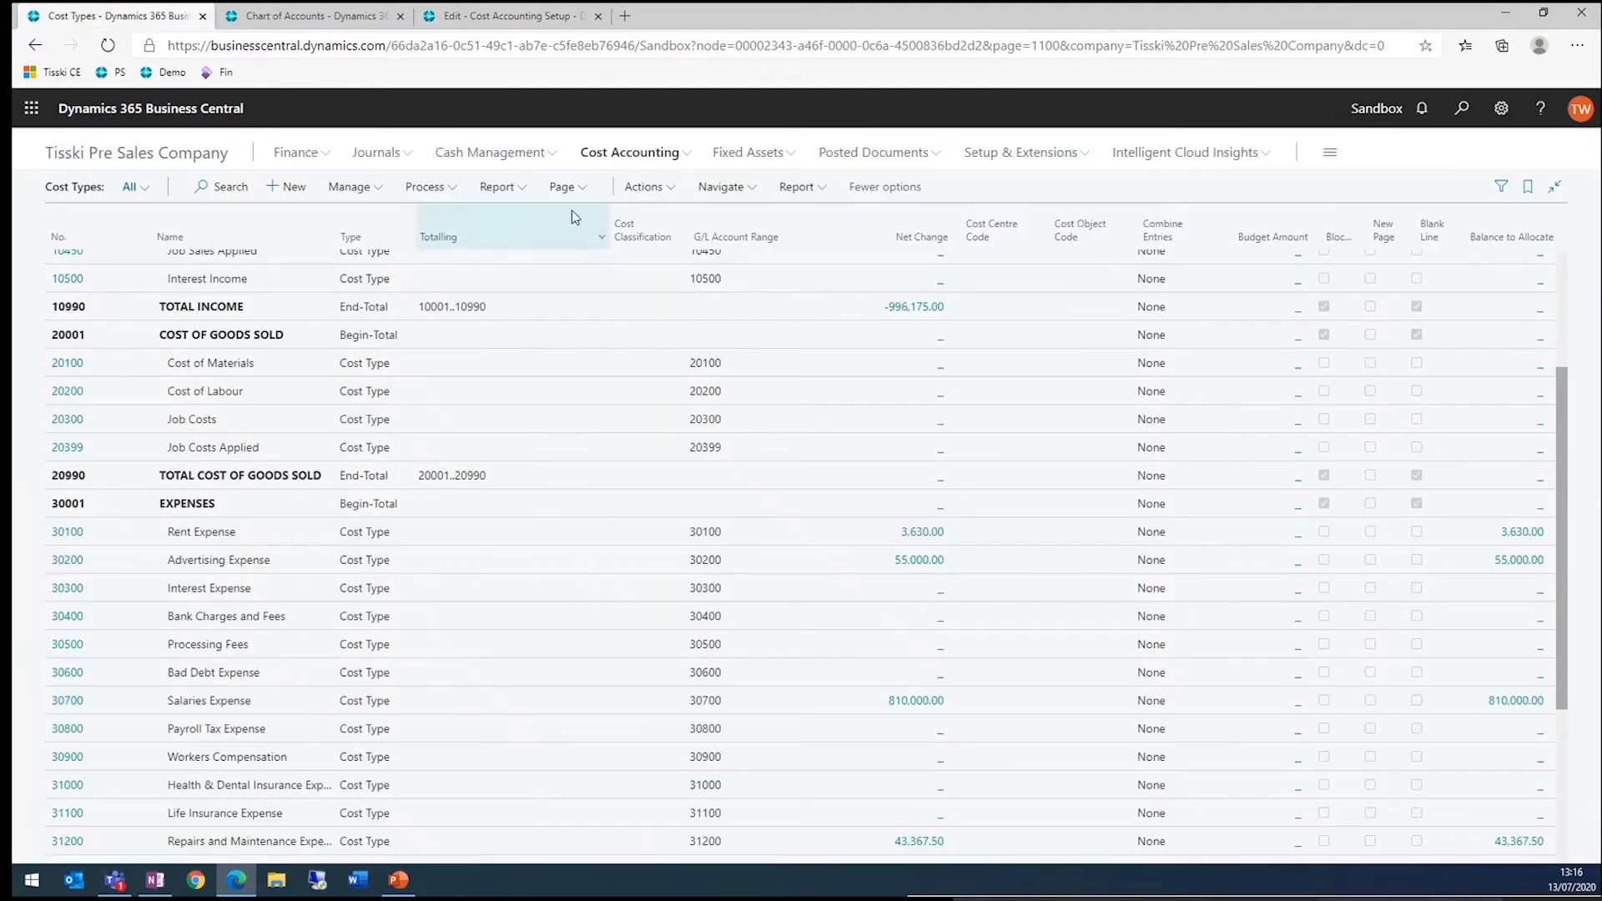
left_click(642, 159)
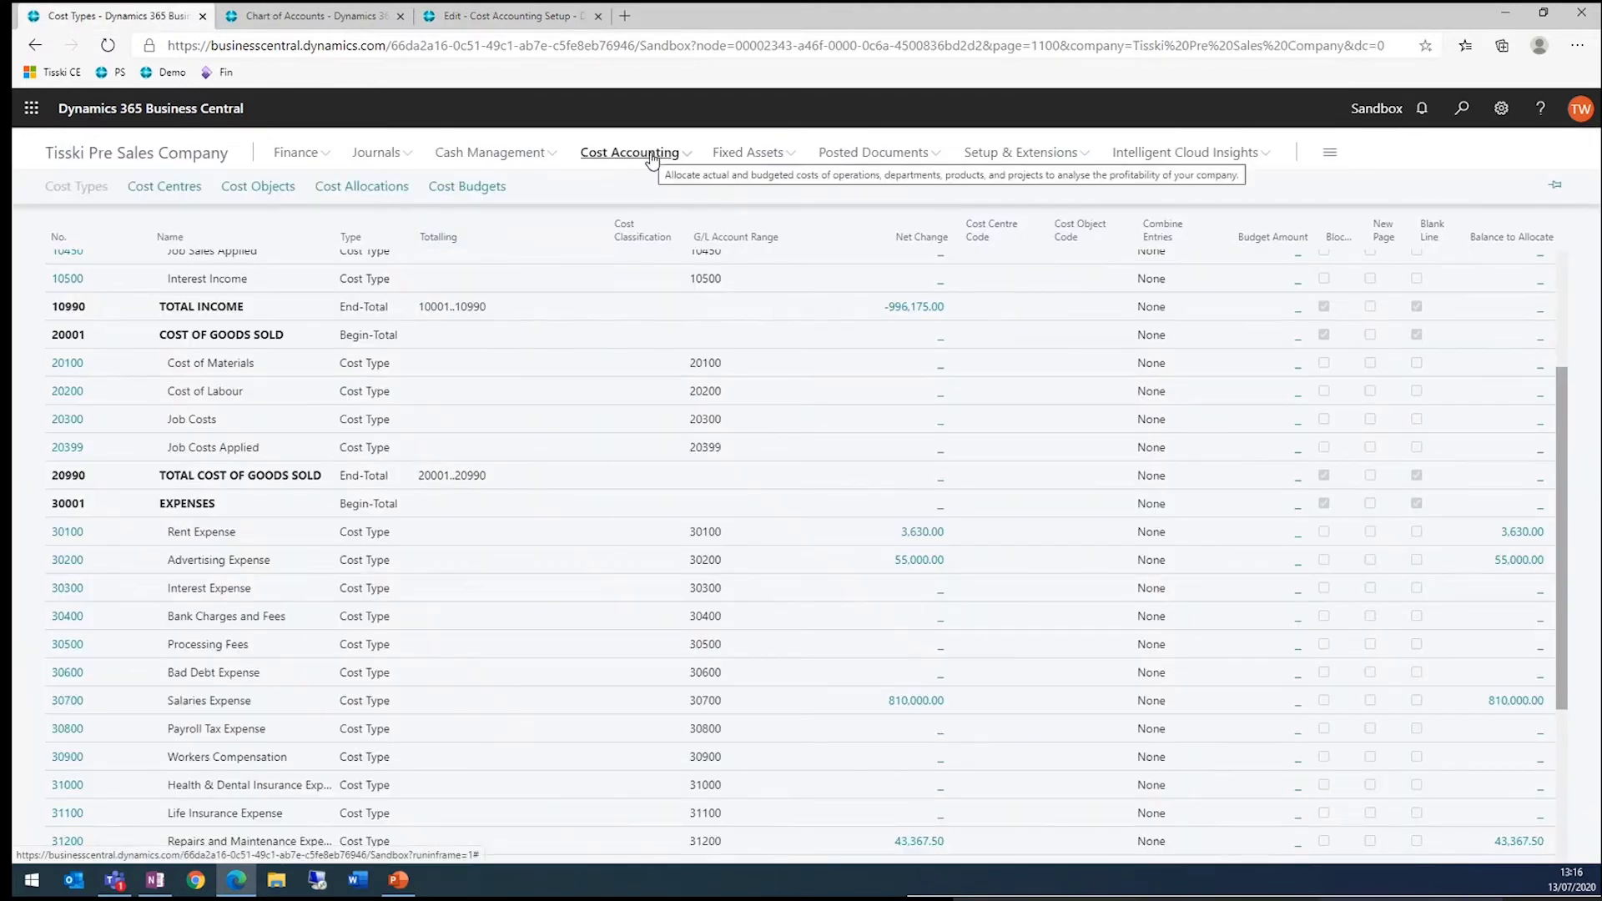
left_click(188, 190)
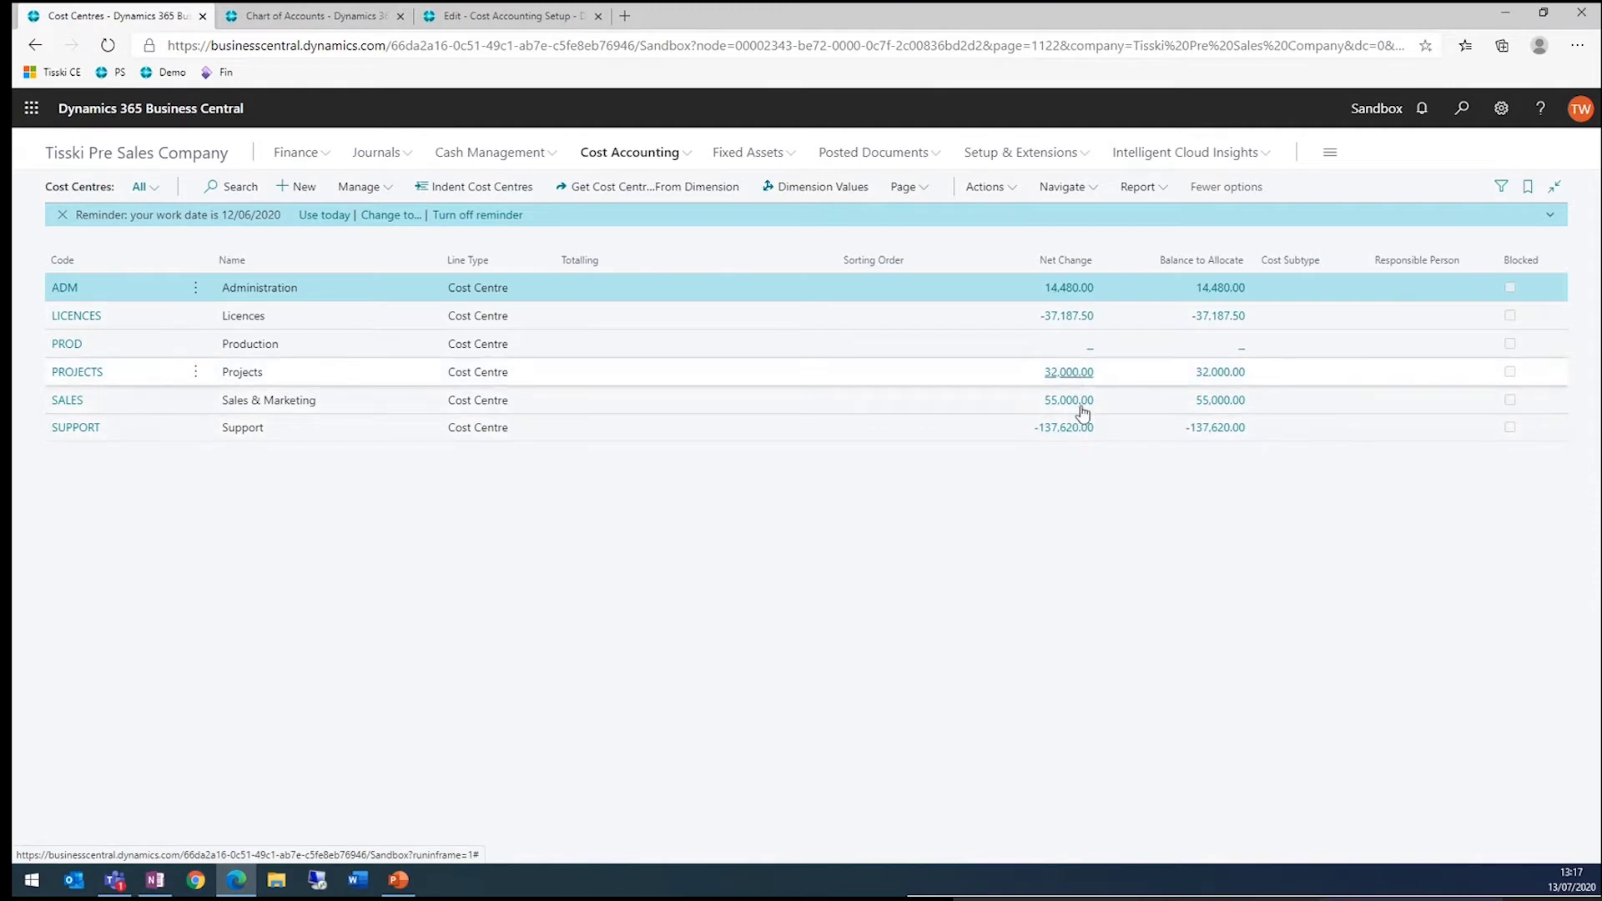
left_click(639, 159)
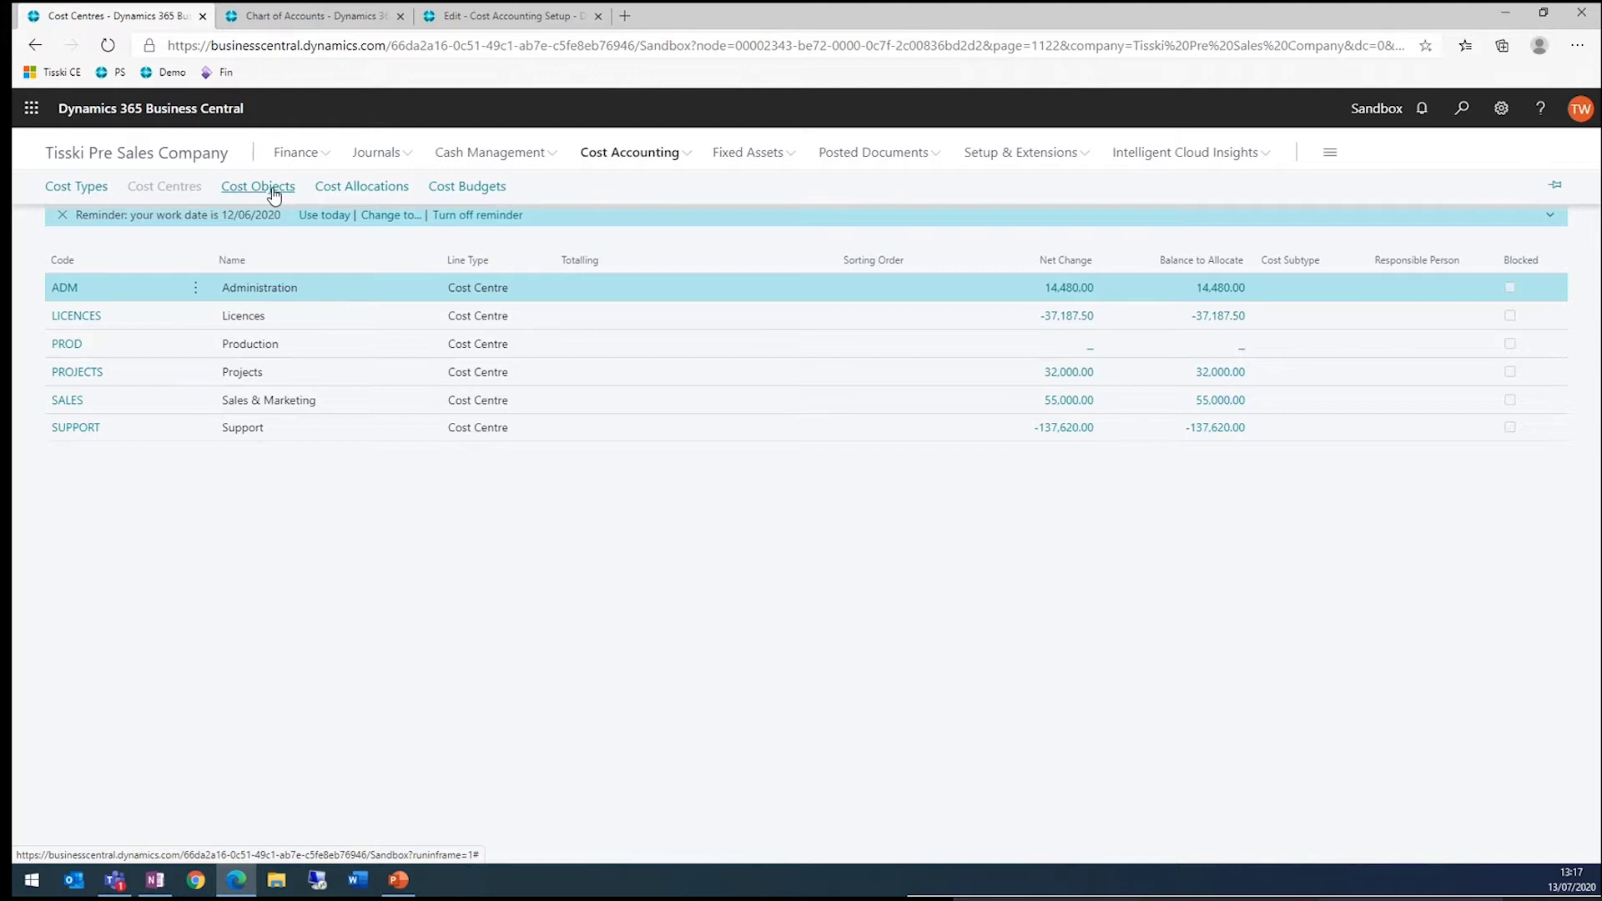
left_click(275, 196)
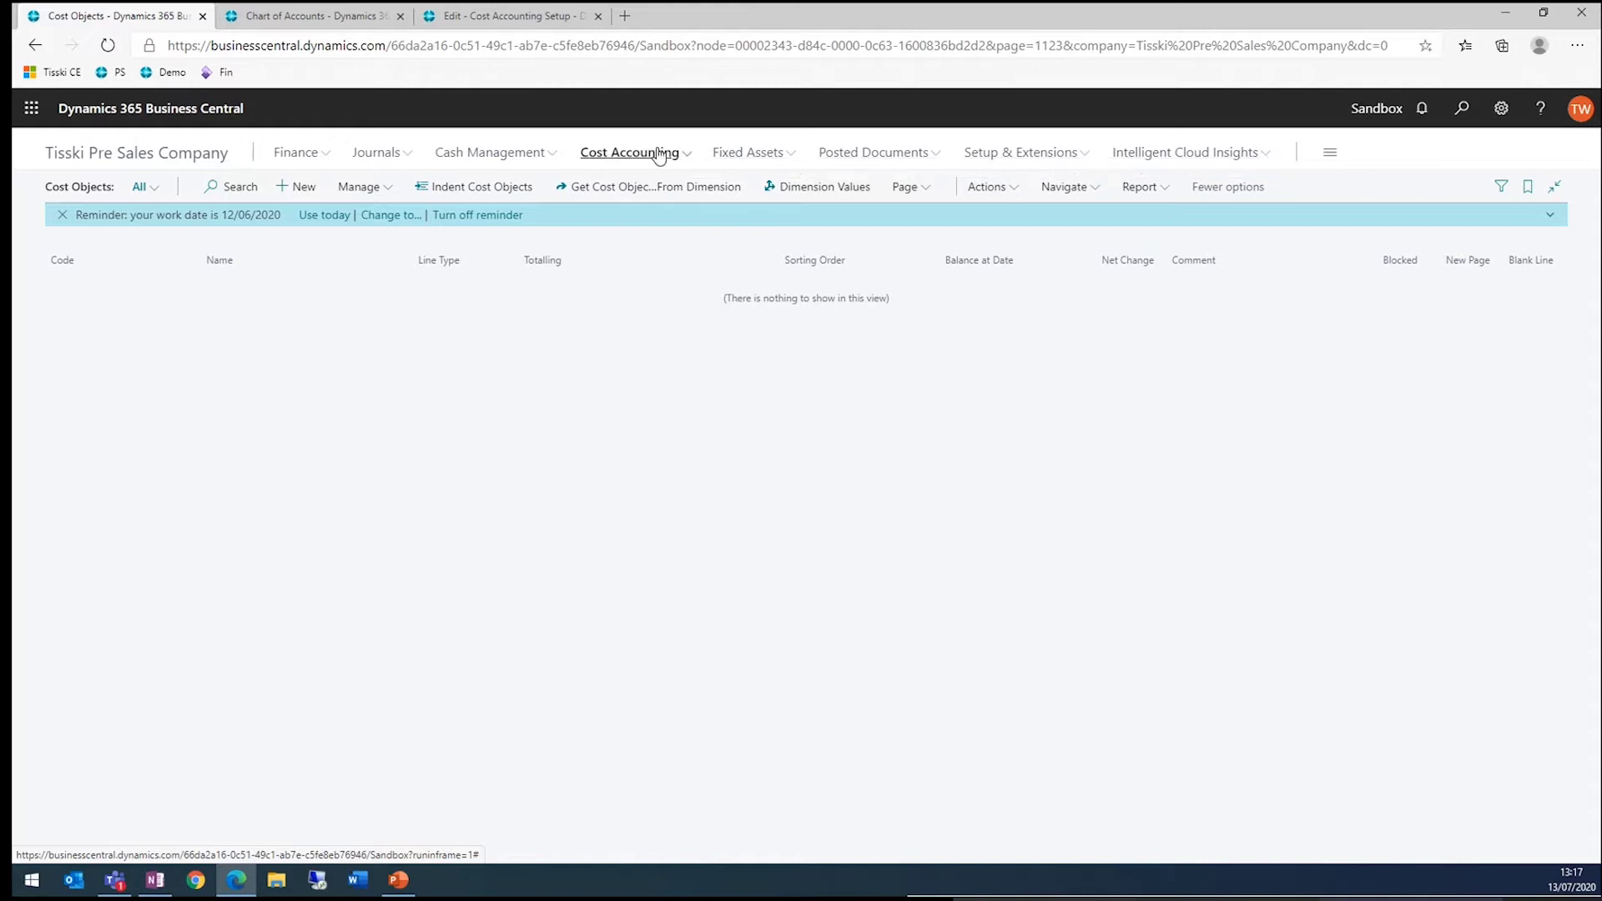
Open Cost Budgets to see the single R&U Rent and Utilities budget.
left_click(680, 154)
left_click(449, 188)
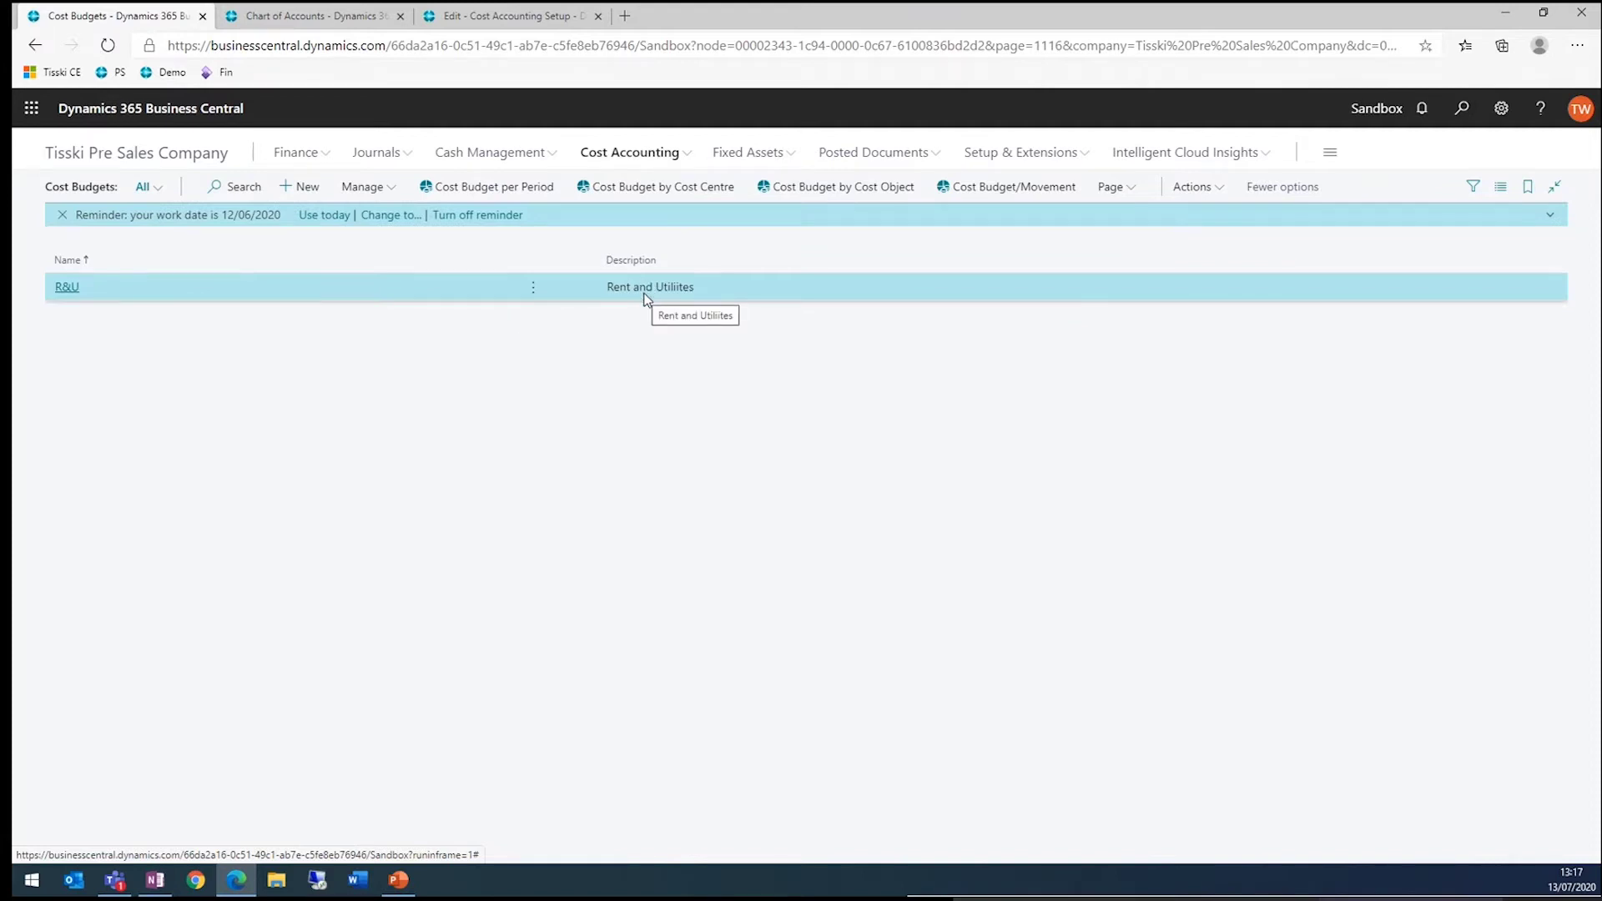
left_click(631, 154)
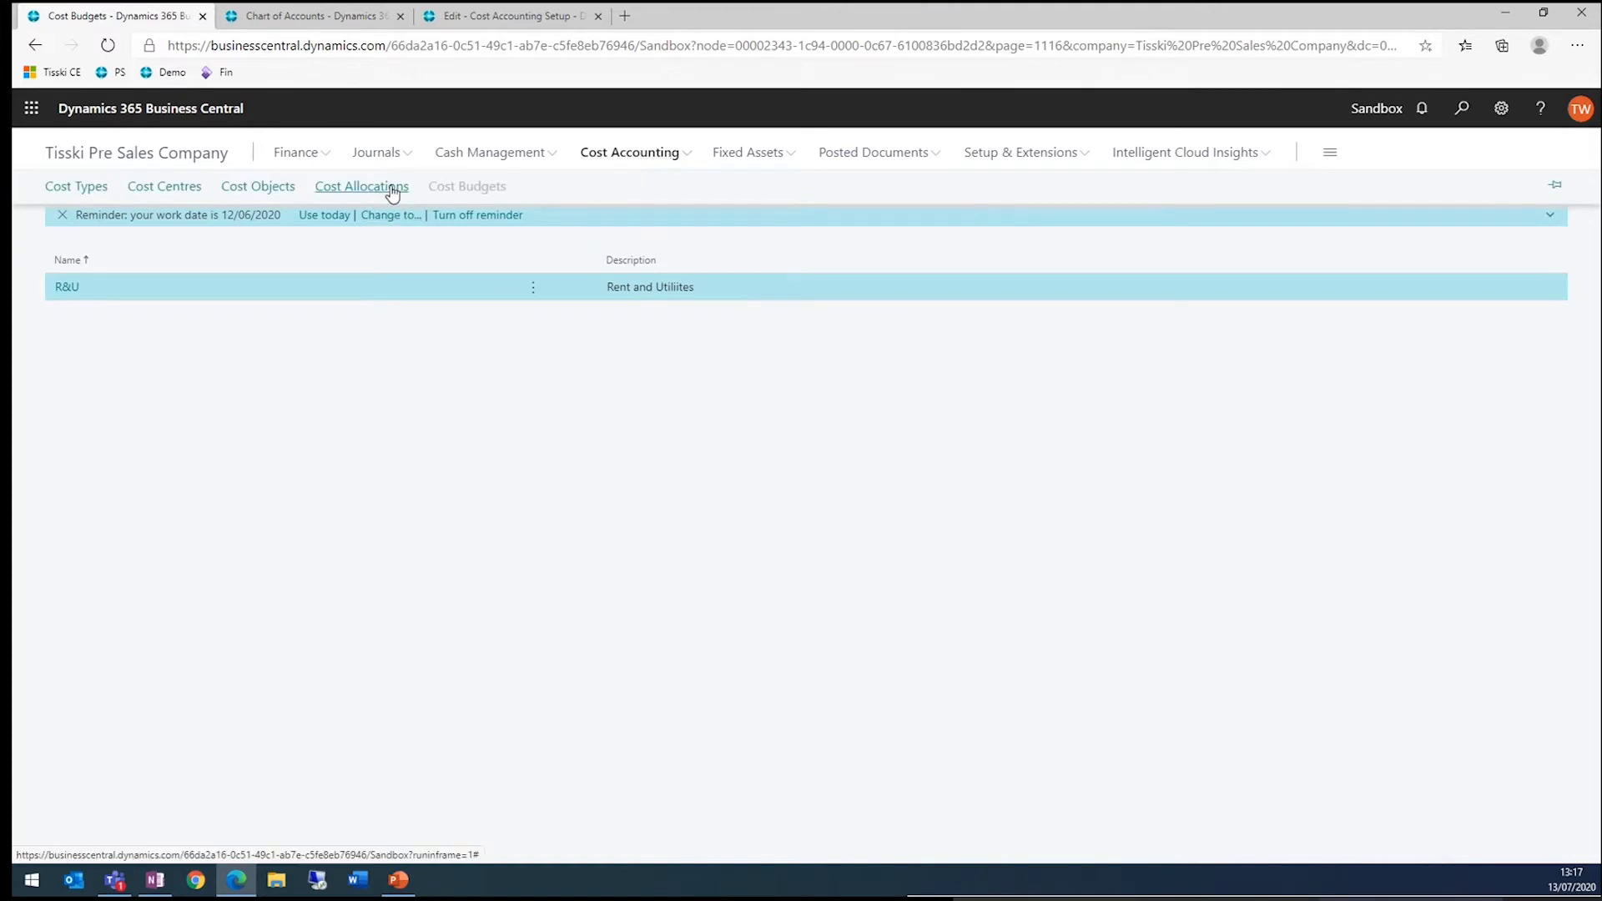
Open the RENT allocation and check its ADM, SALES and SUPPORT (1,500.00) shares.
left_click(392, 189)
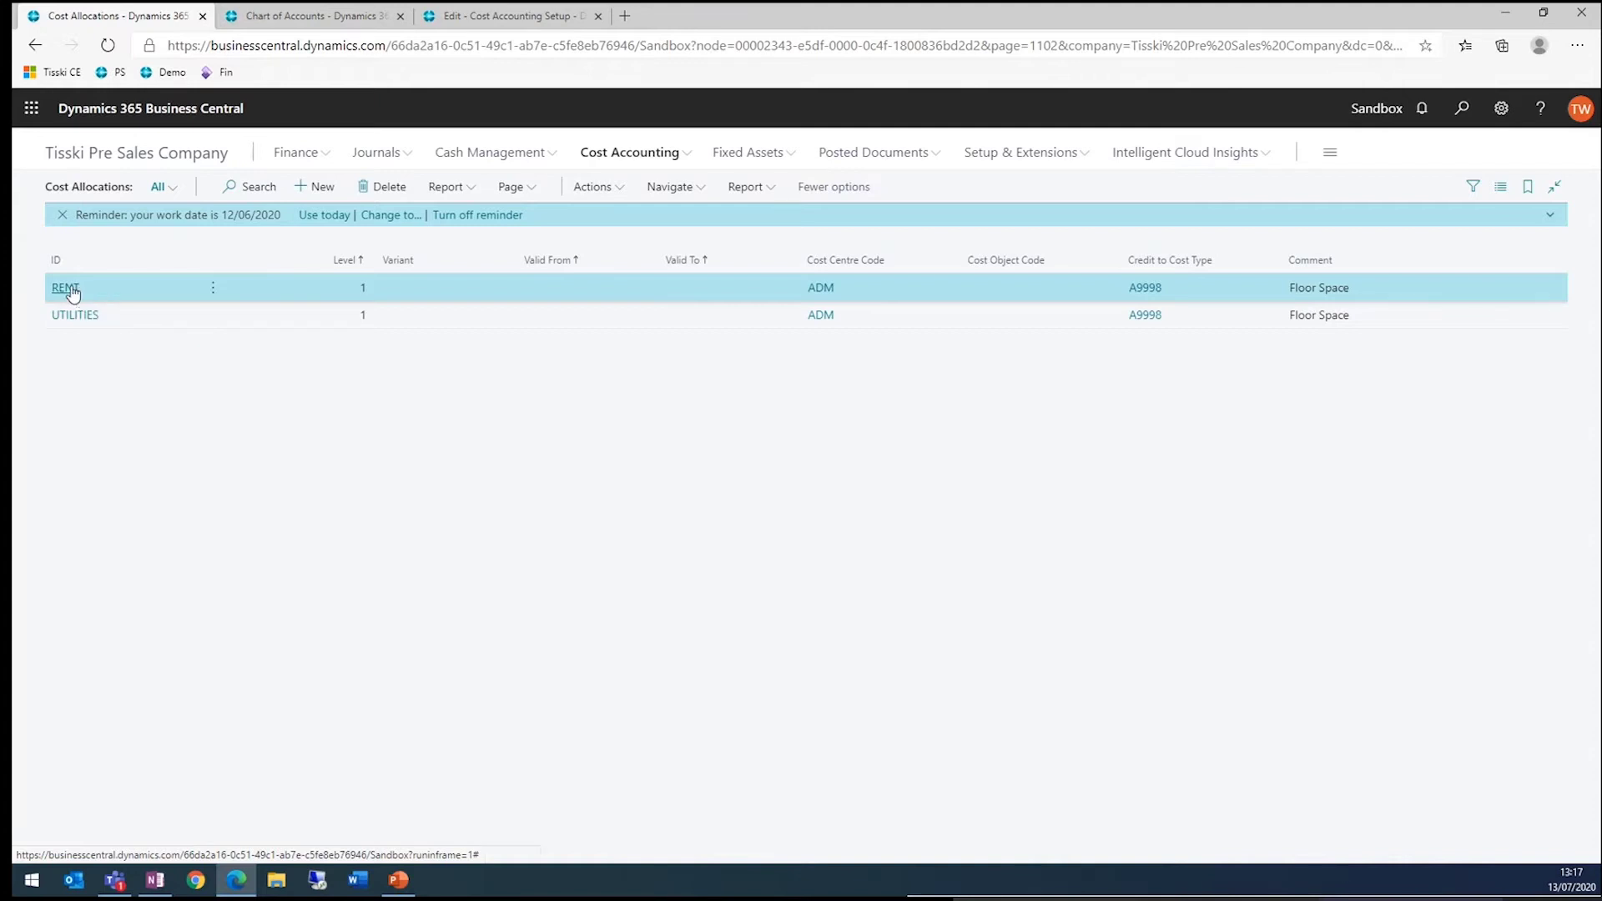
left_click(66, 288)
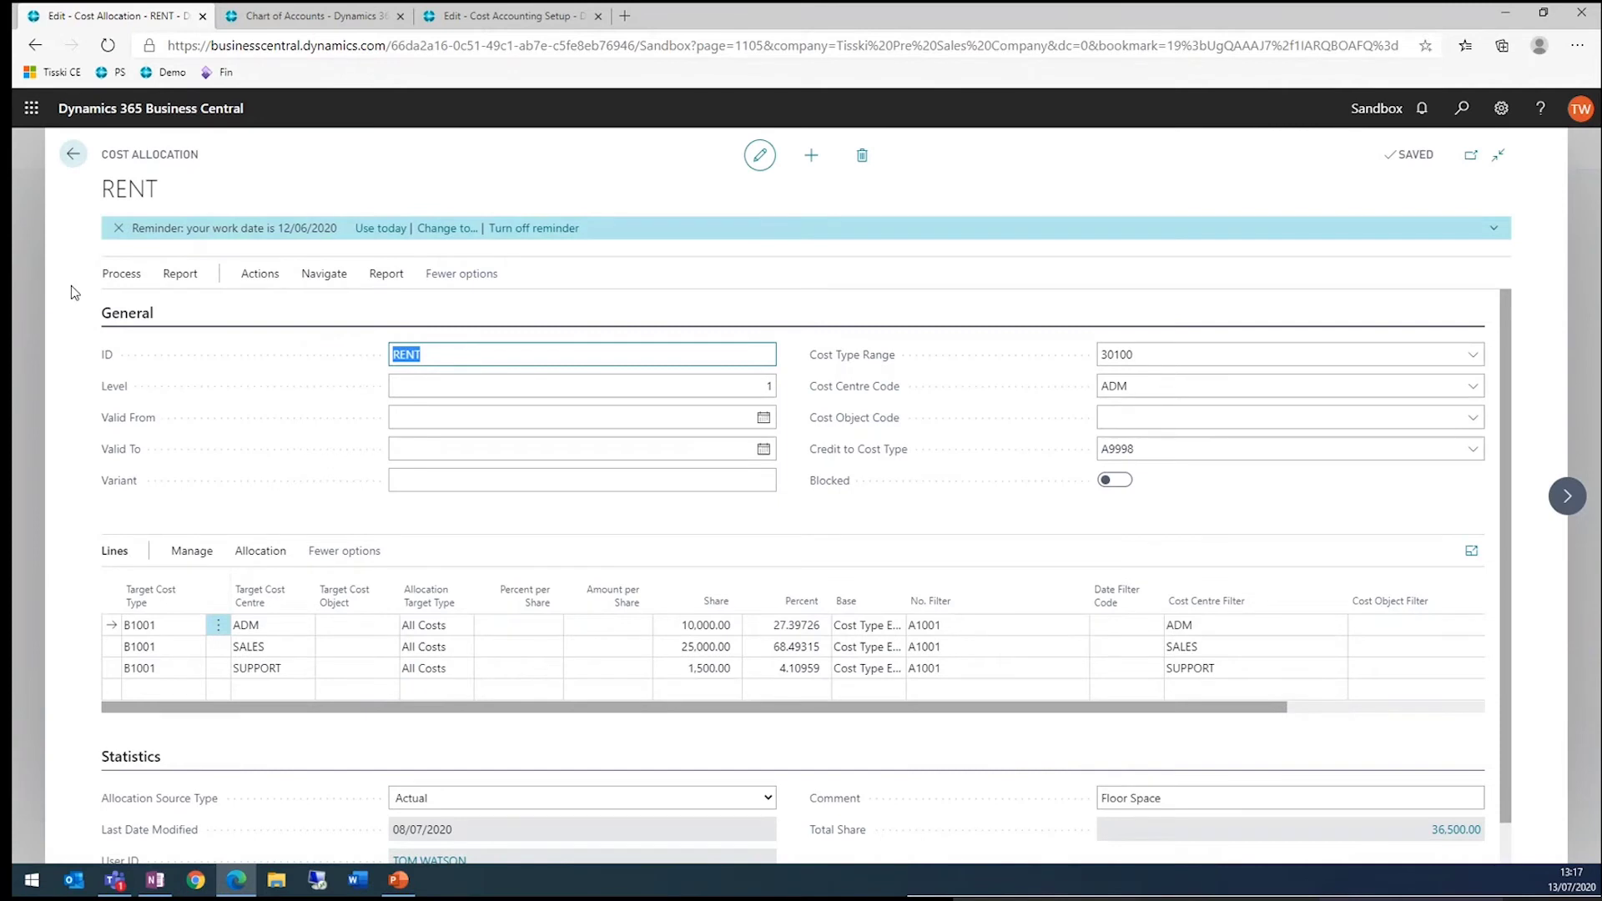
left_click(685, 626)
left_click(698, 648)
left_click(703, 672)
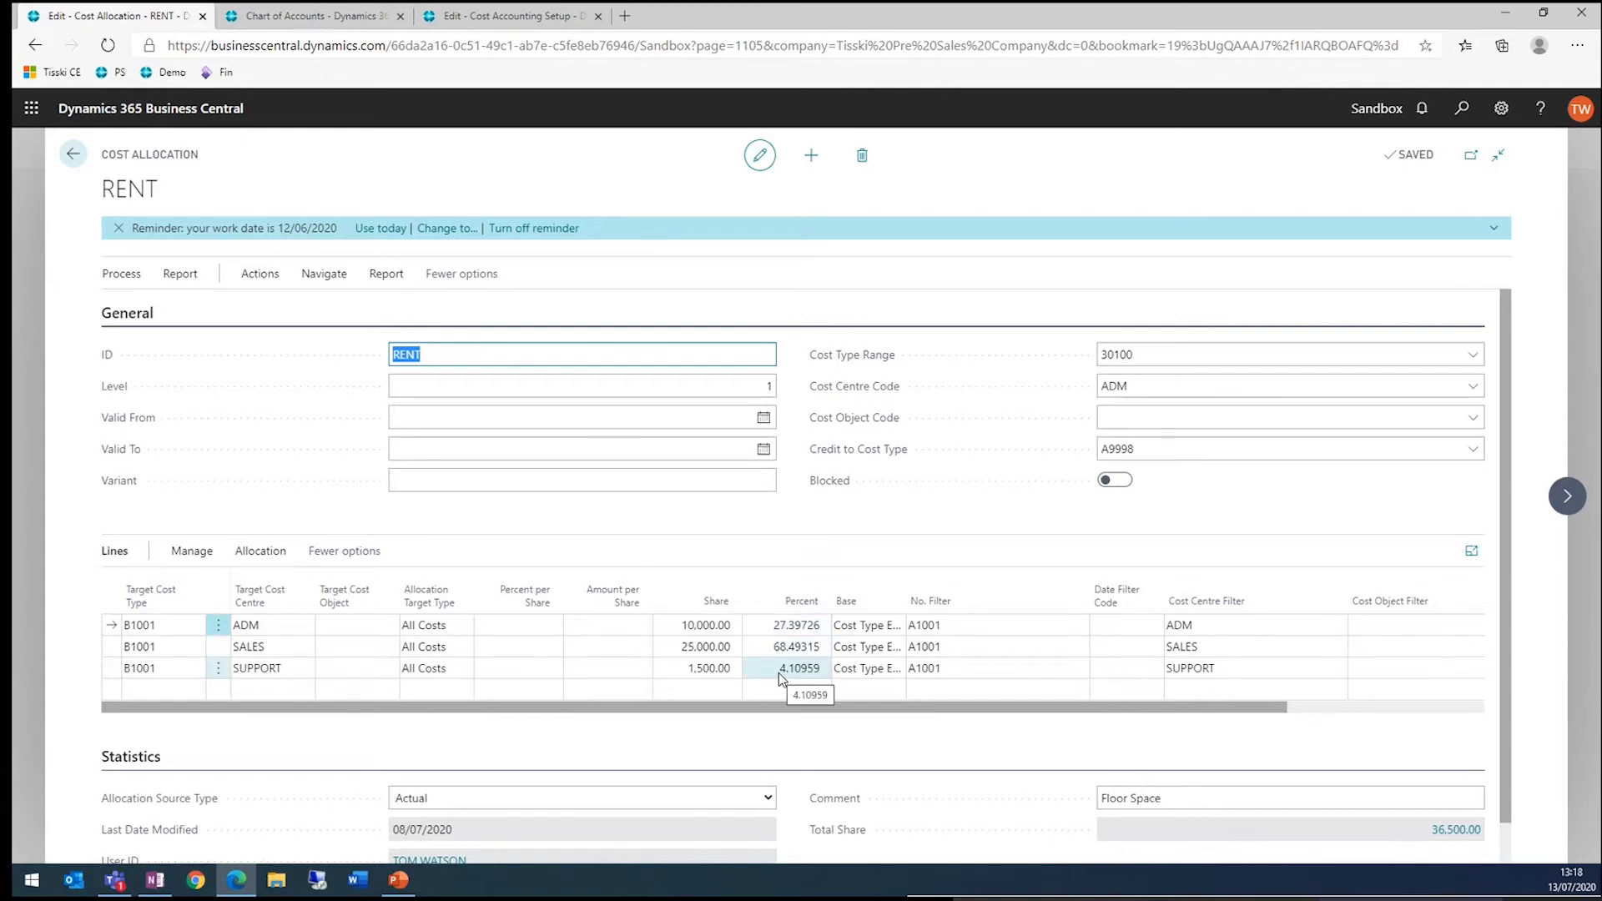
left_click(73, 153)
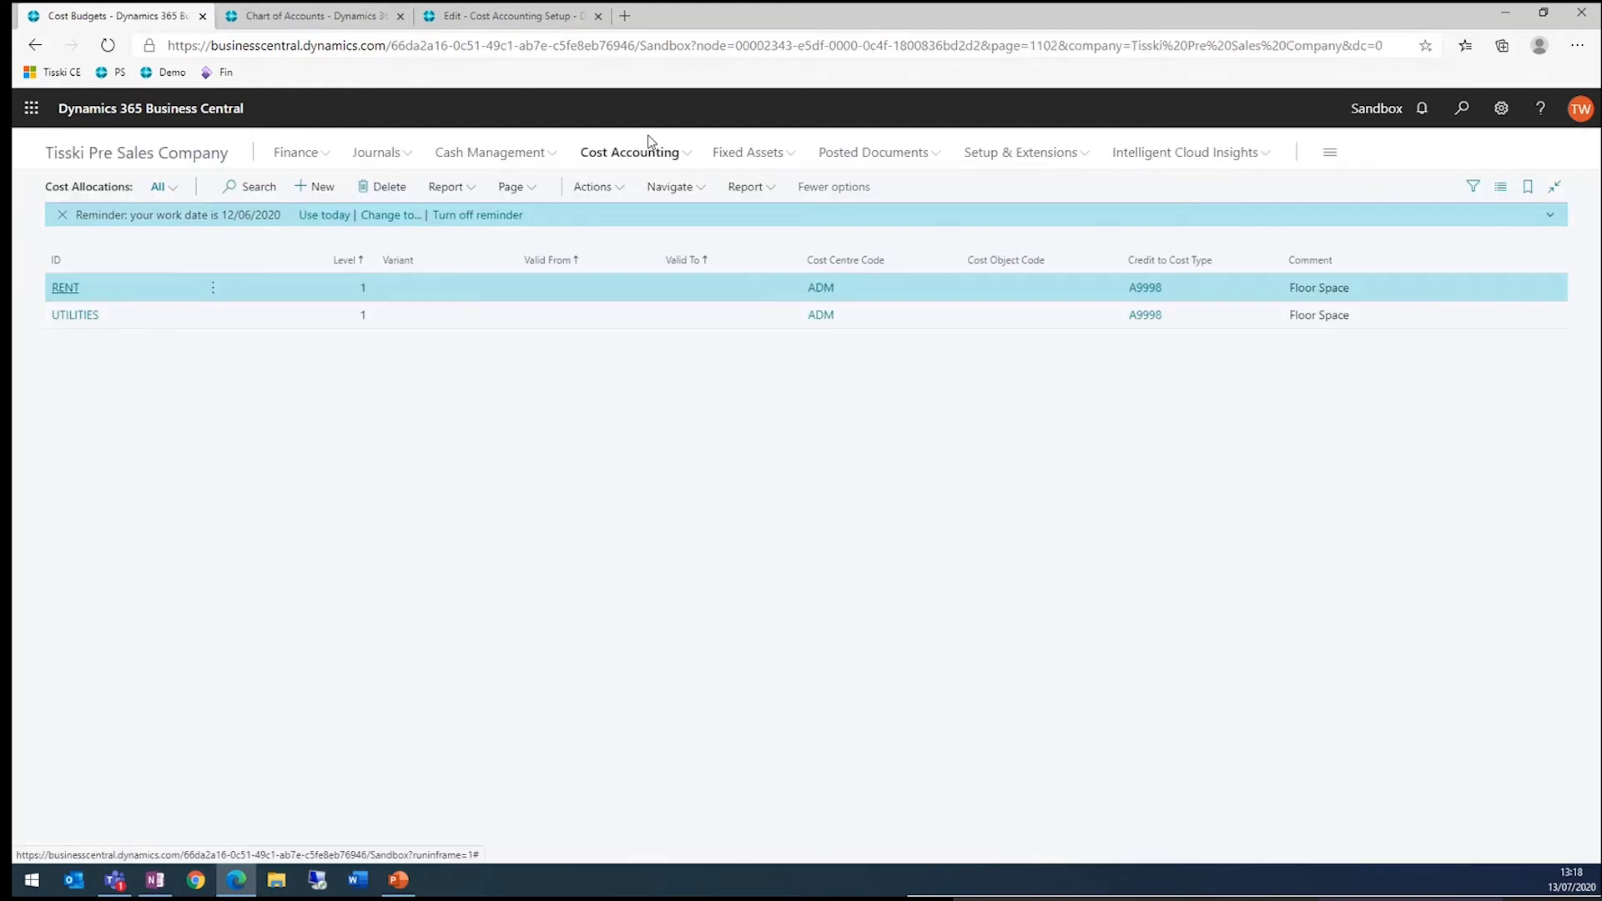
Open the Cost Types list and scroll through it.
left_click(650, 147)
left_click(76, 187)
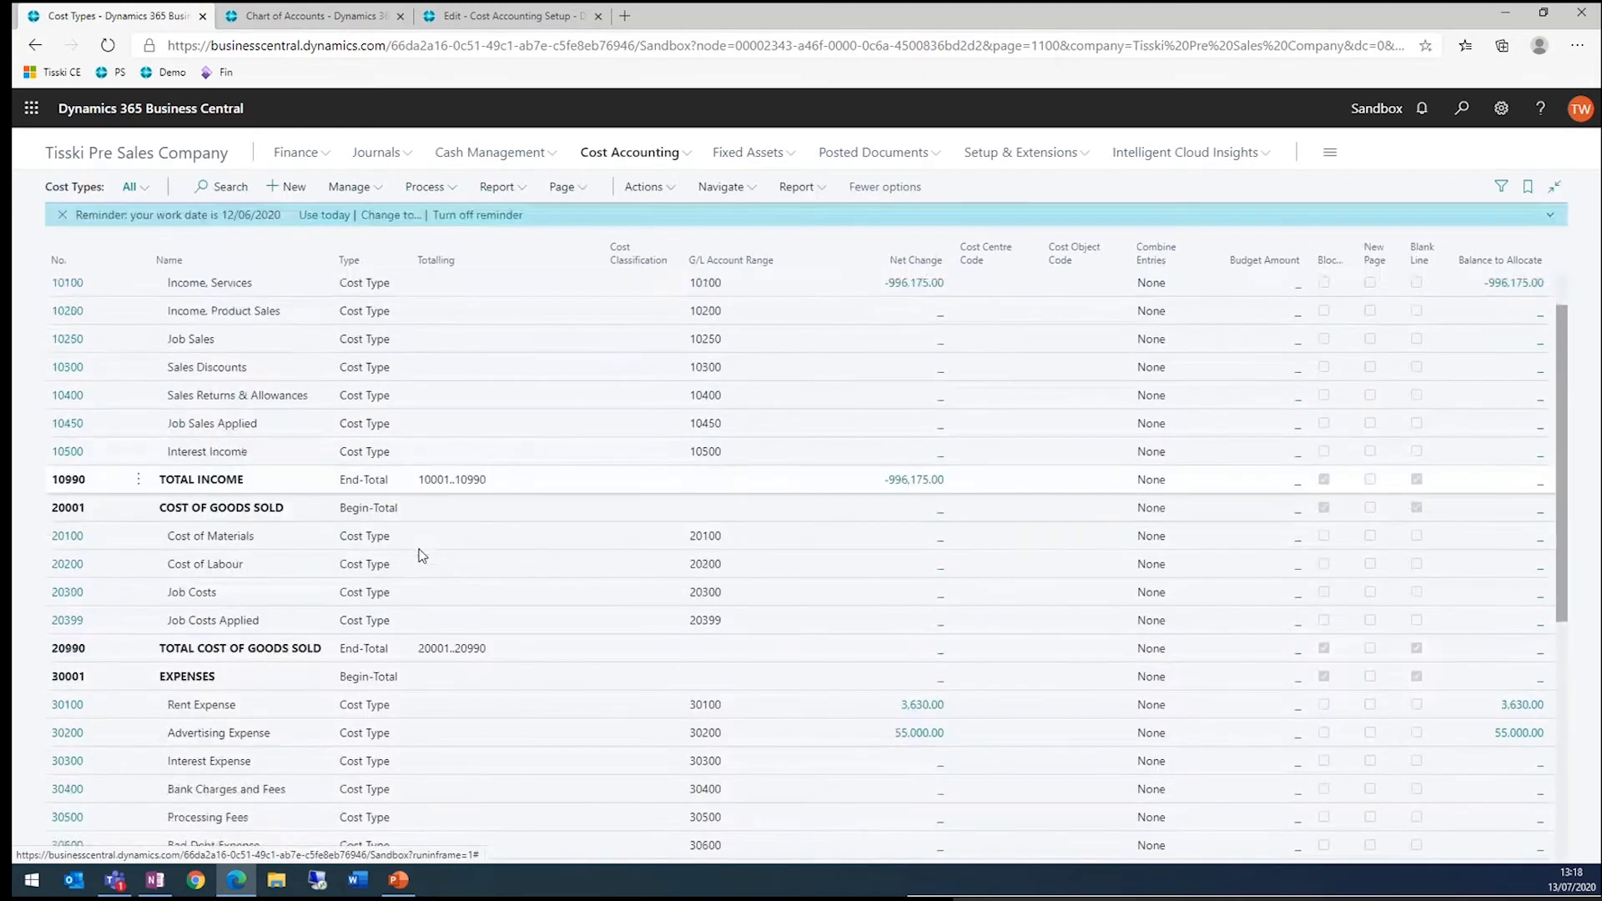
scroll(422, 556, "down", 5)
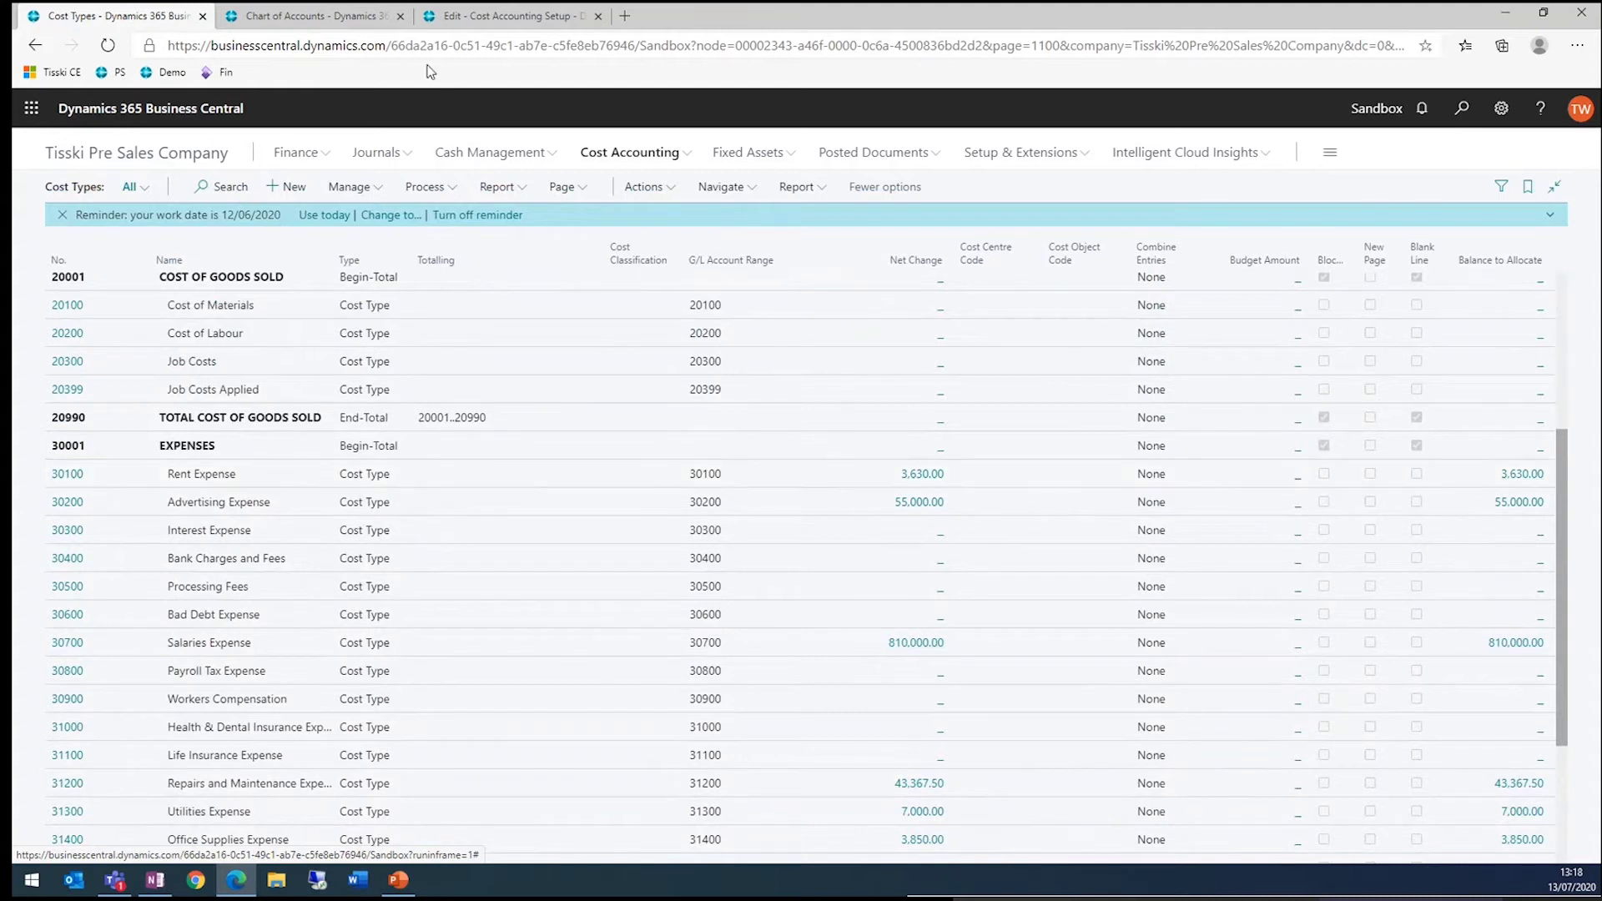
Run Allocate Costs for levels 1 to 99, processing 8 allocation entries.
left_click(1451, 123)
type("allocate cost")
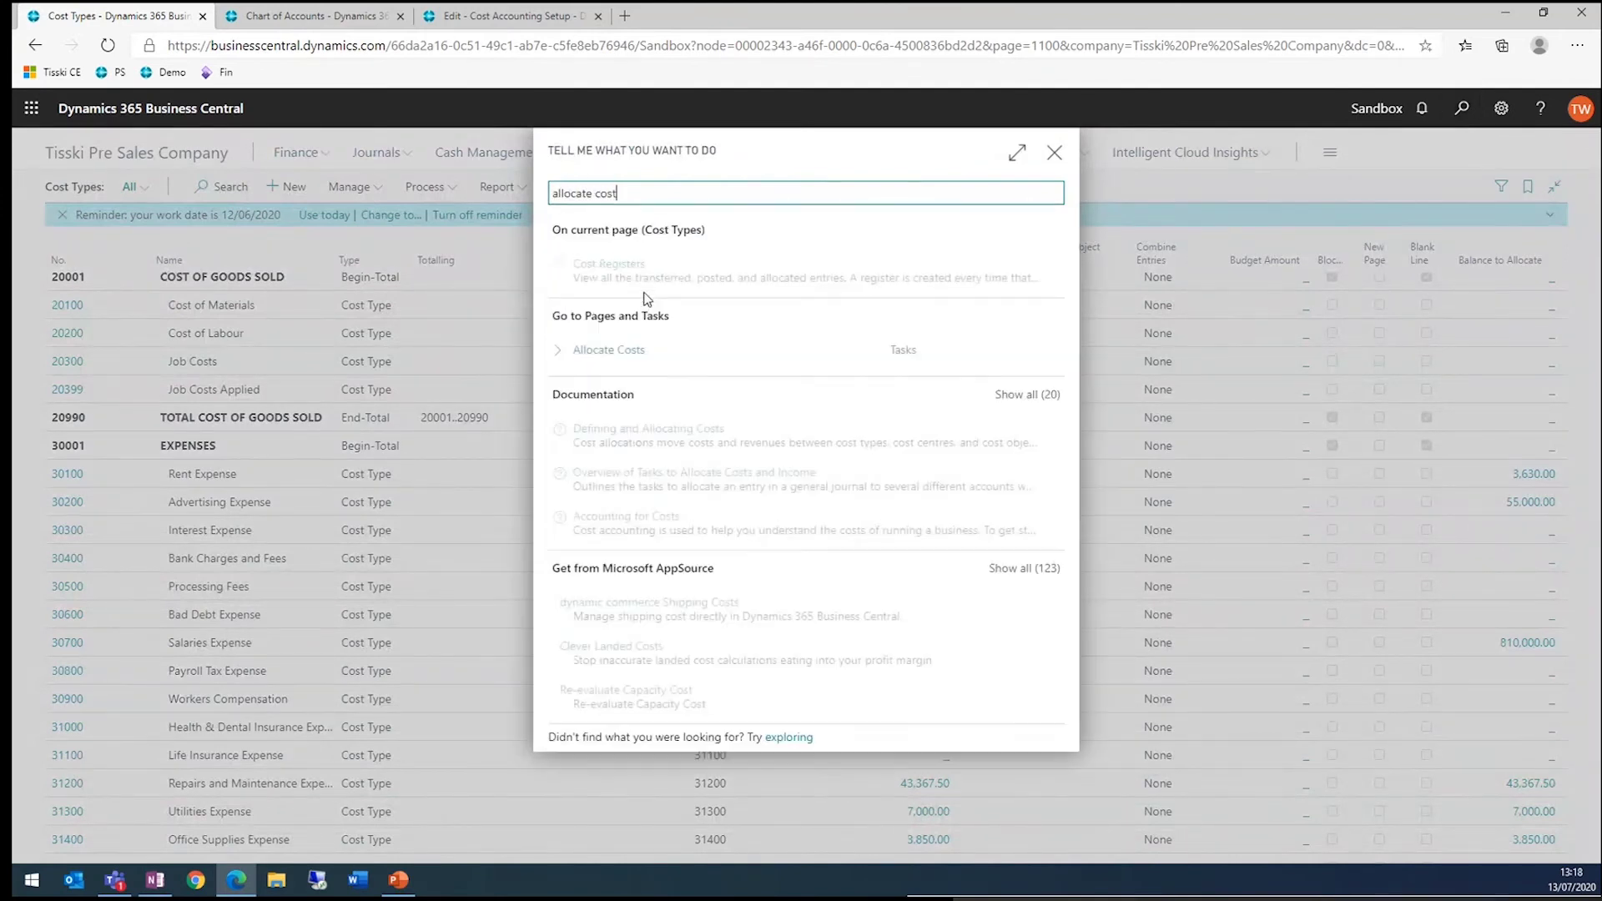
left_click(604, 357)
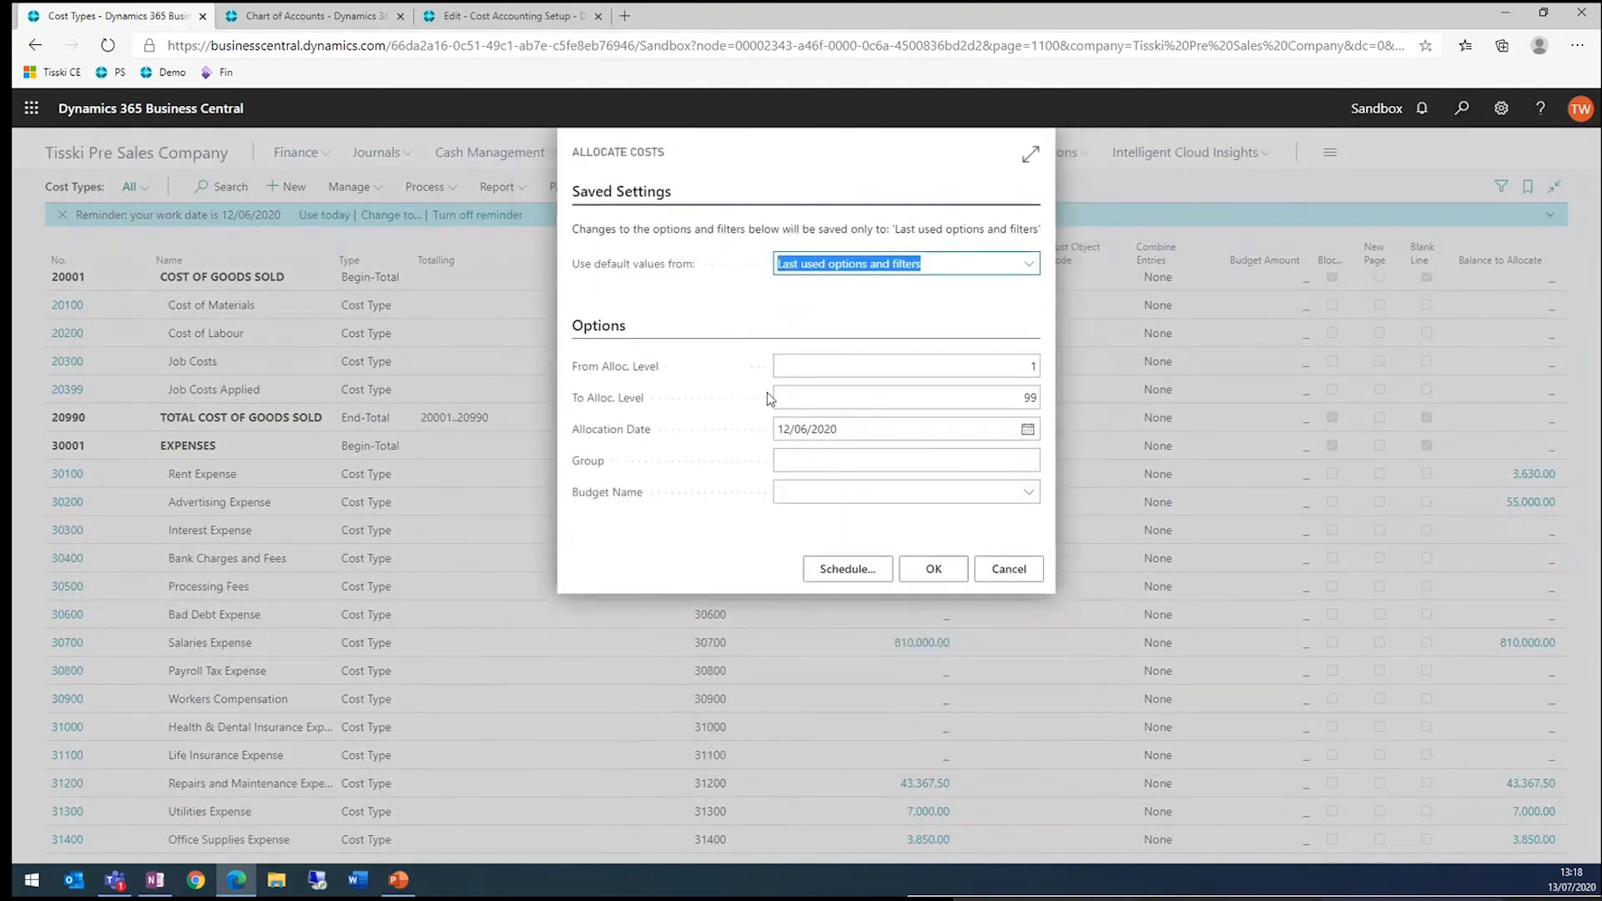
mouse_move(648, 378)
left_click(950, 567)
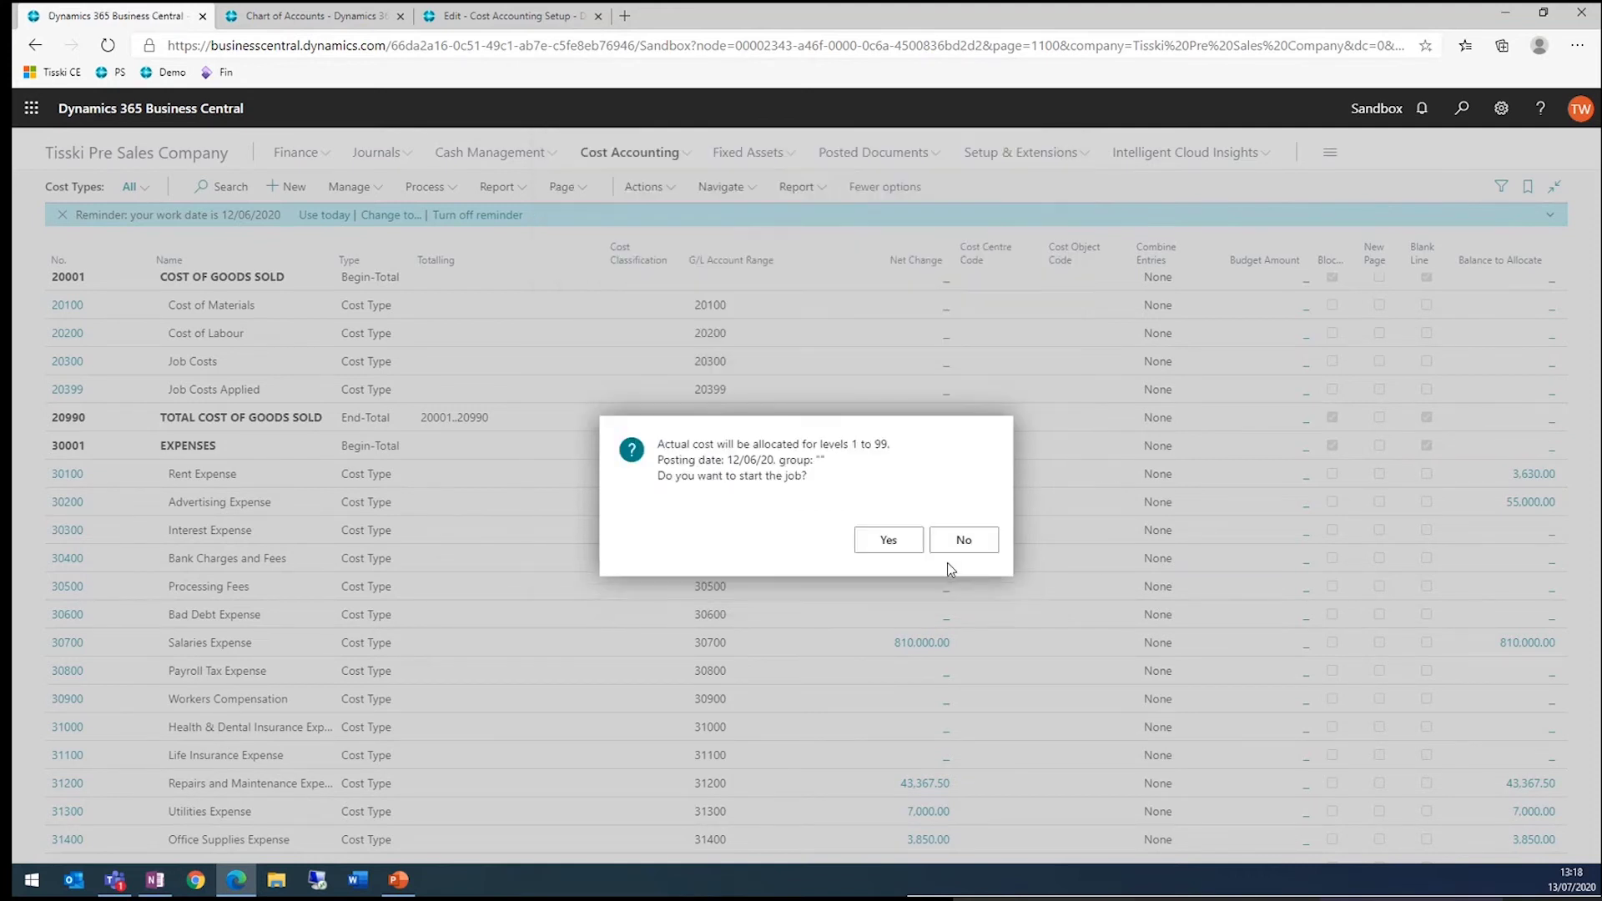
left_click(880, 545)
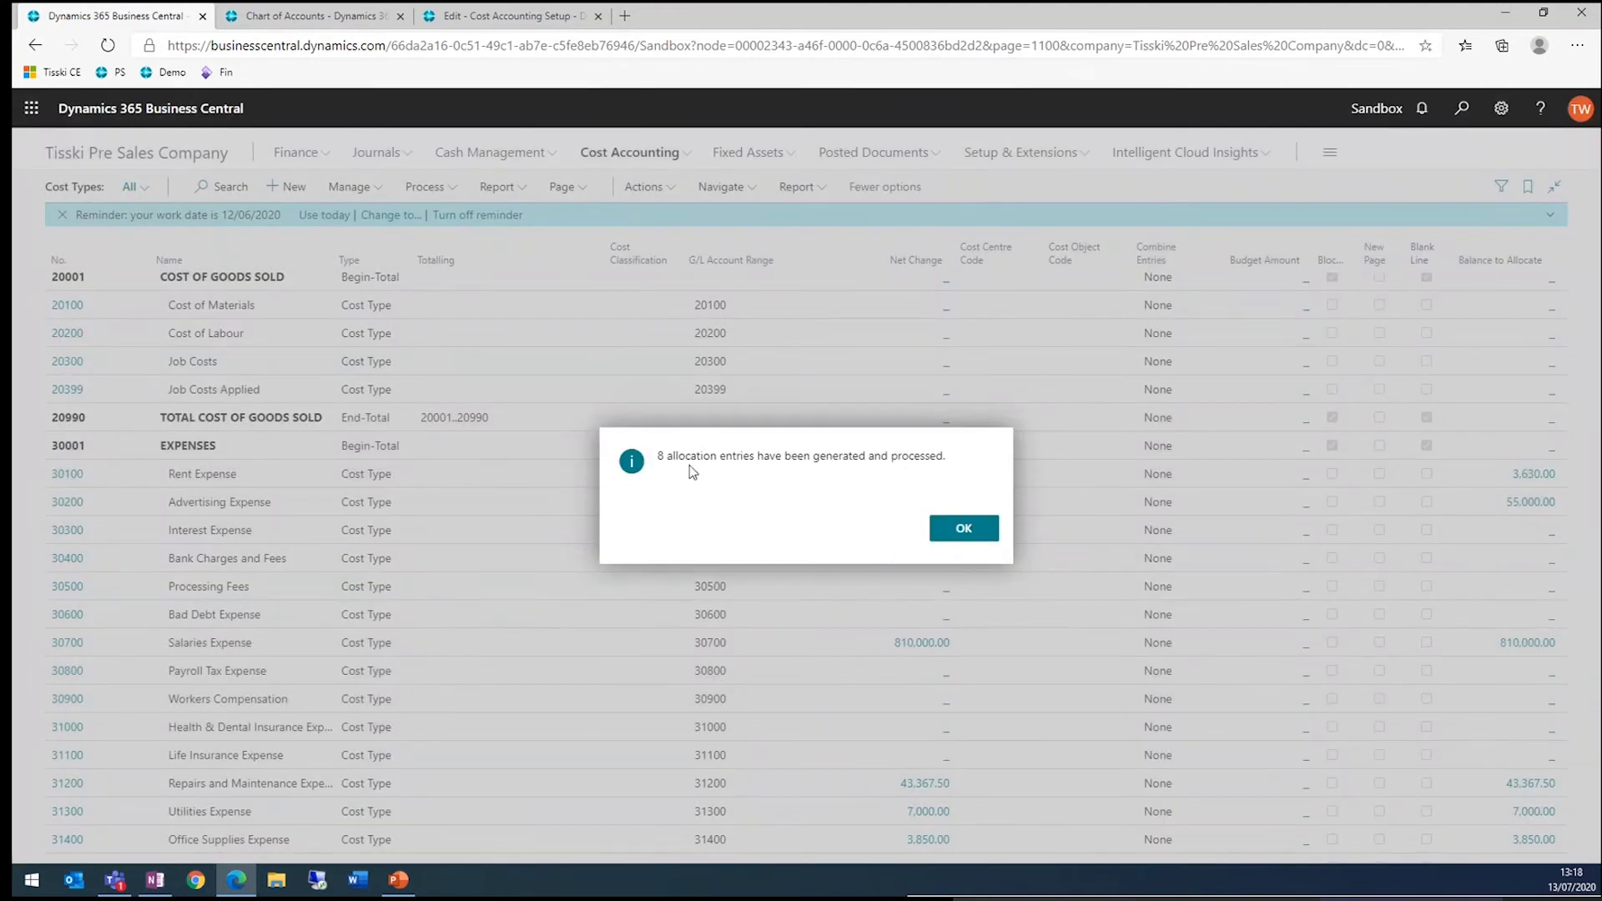
left_click(968, 529)
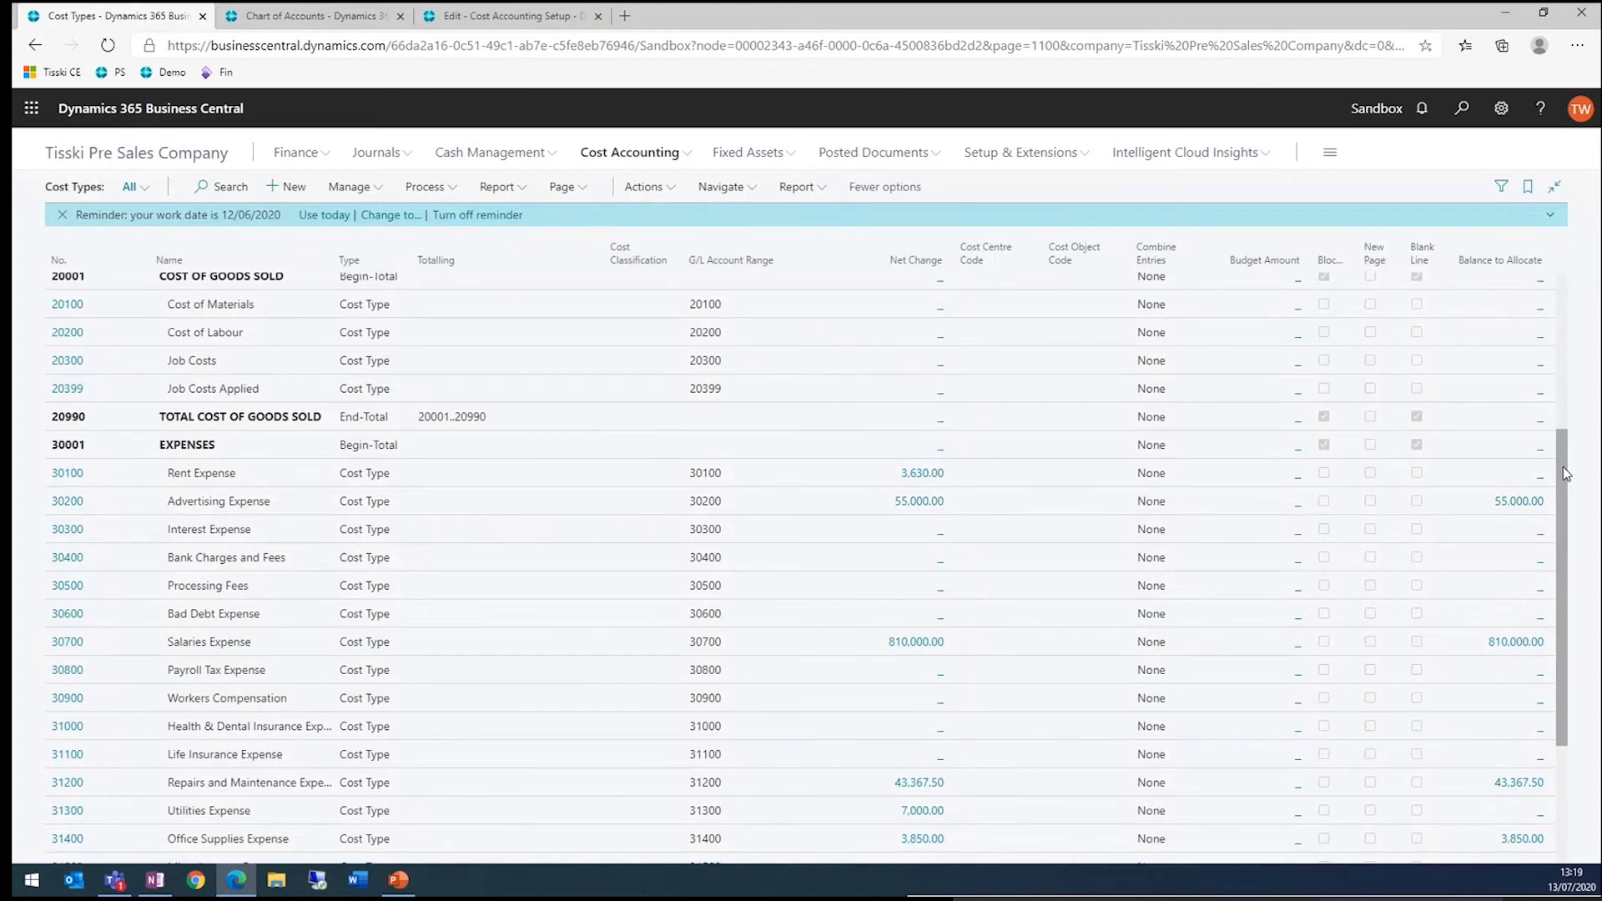
Check the cost entries behind B1001's 10,630.00 net change, then return to Cost Types.
left_click_drag(1567, 473, 1569, 603)
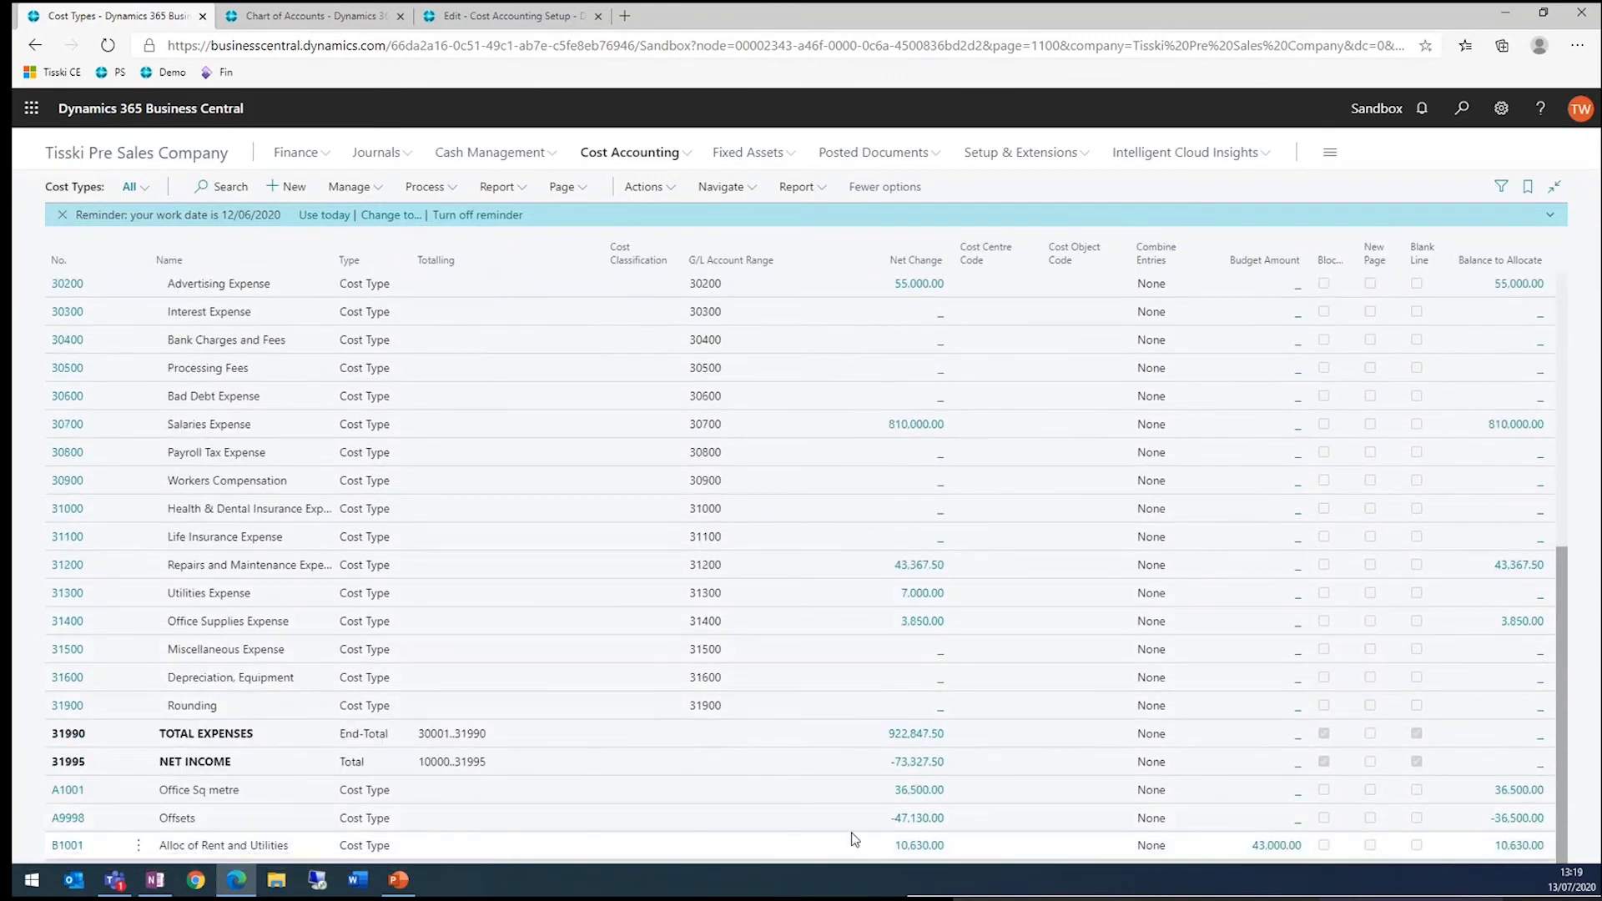
left_click(919, 846)
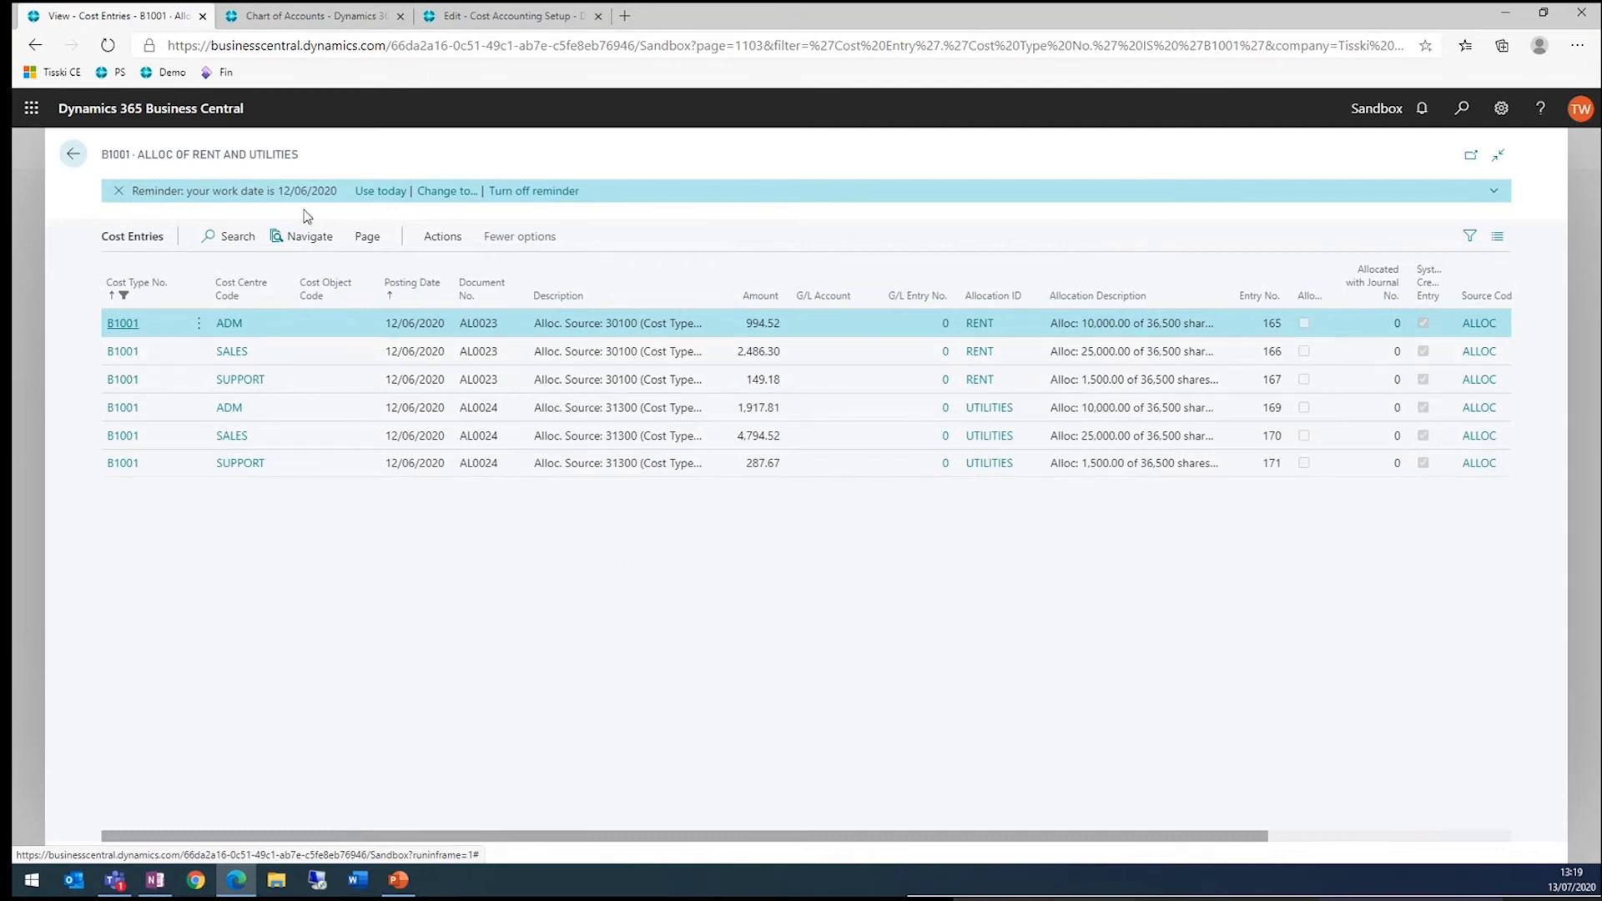
left_click(75, 158)
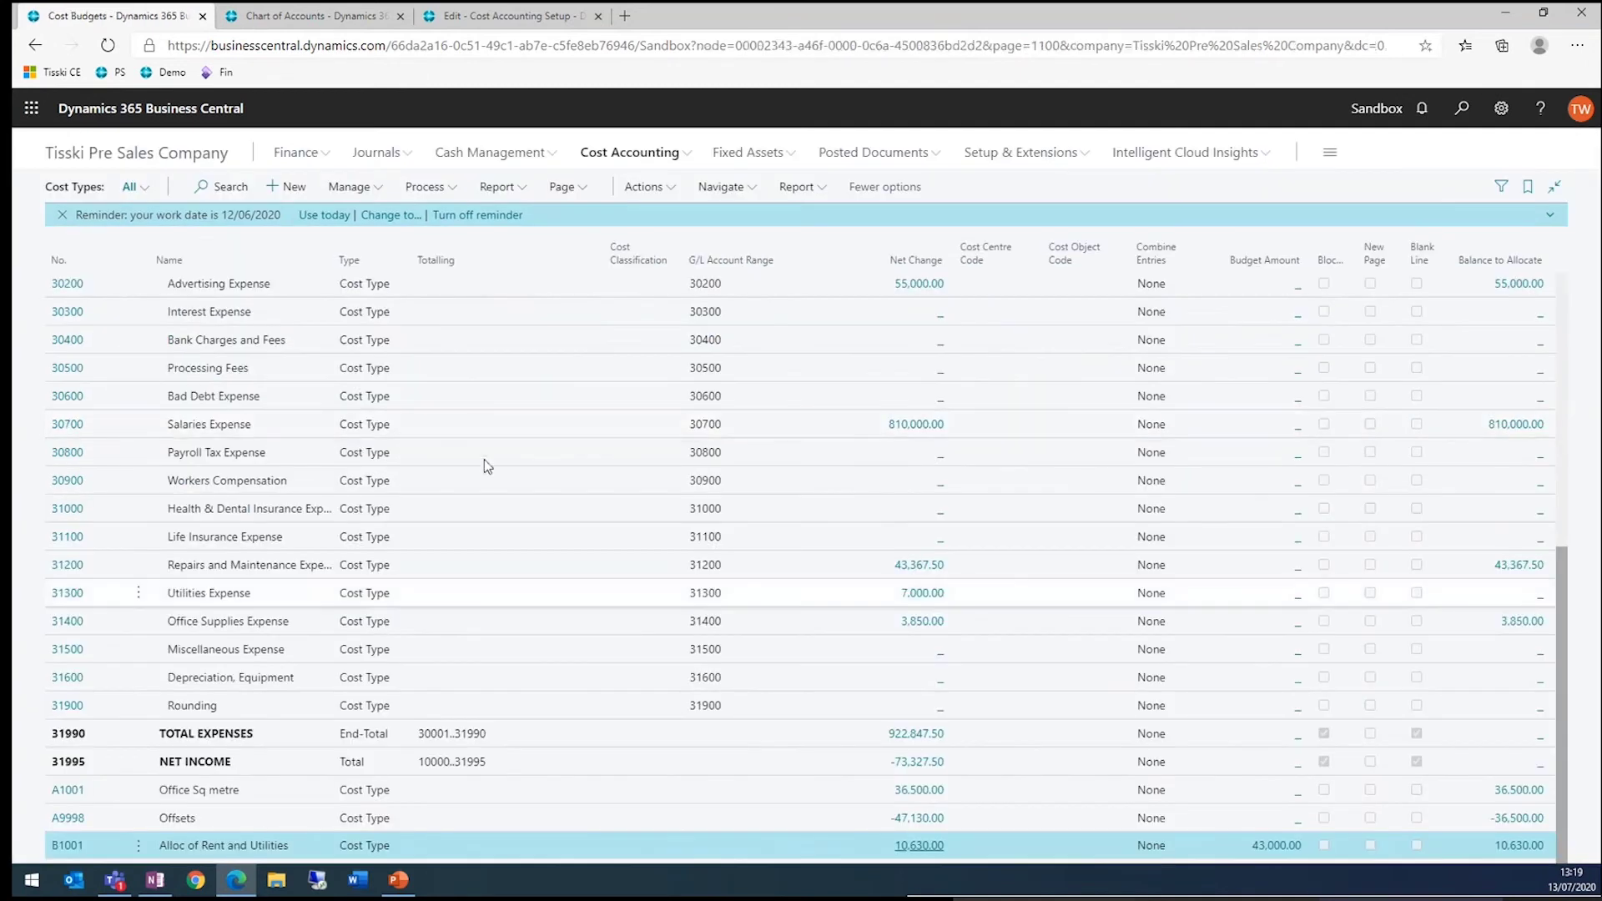
left_click(512, 185)
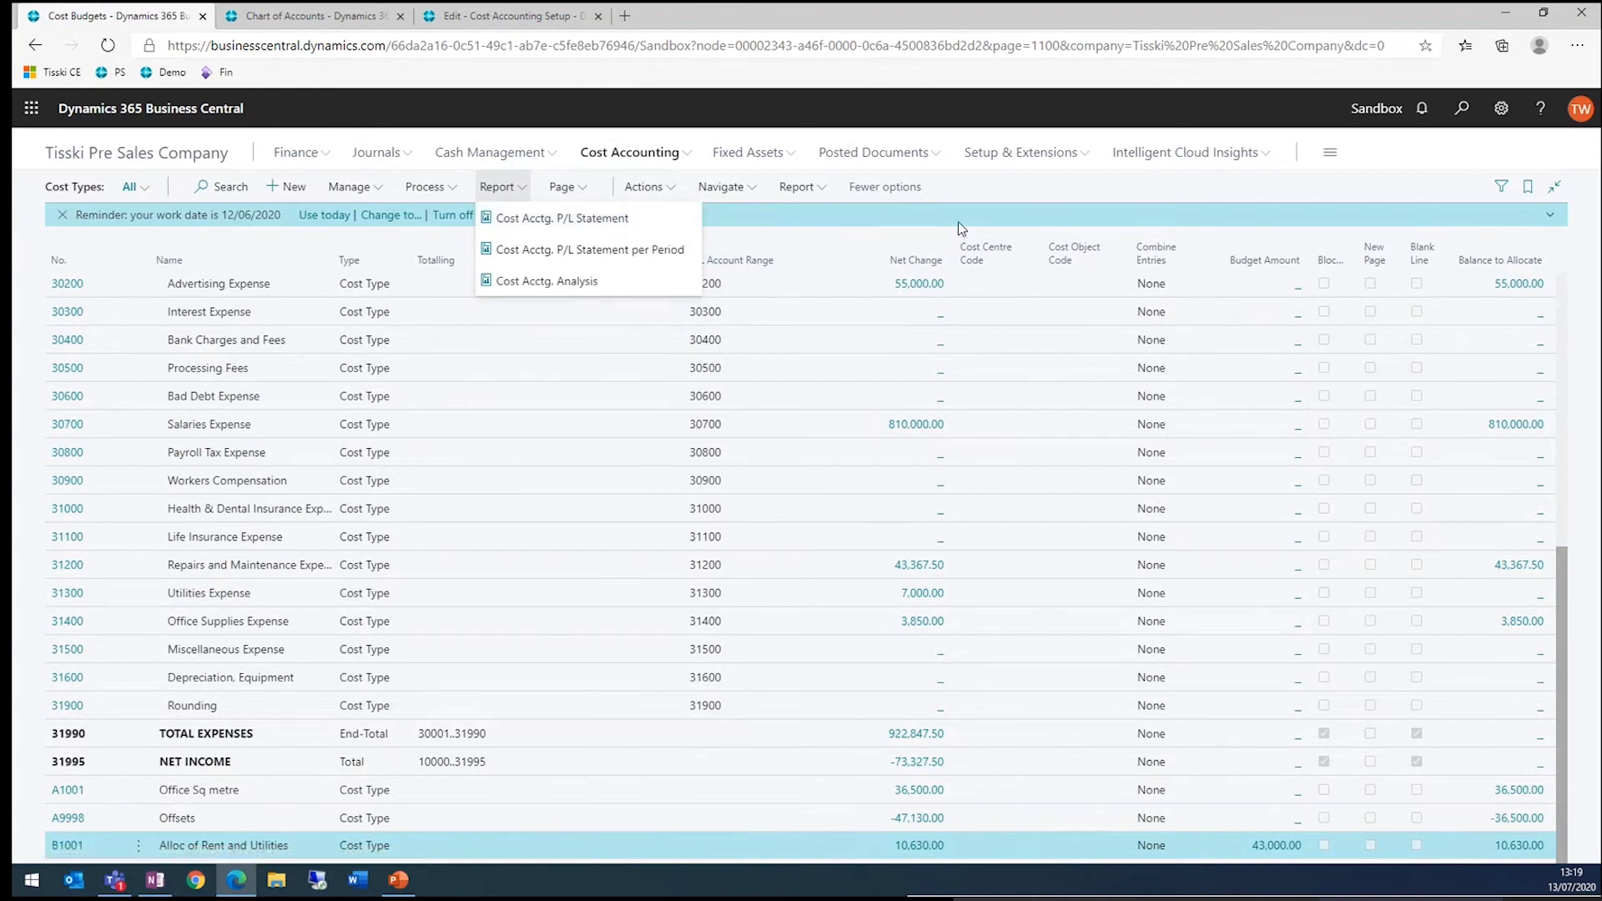
Open the COST schedule overview: Rent & Utilities 10,630.00 versus 43,000.00 budget, 32,370.00 variance.
left_click(505, 28)
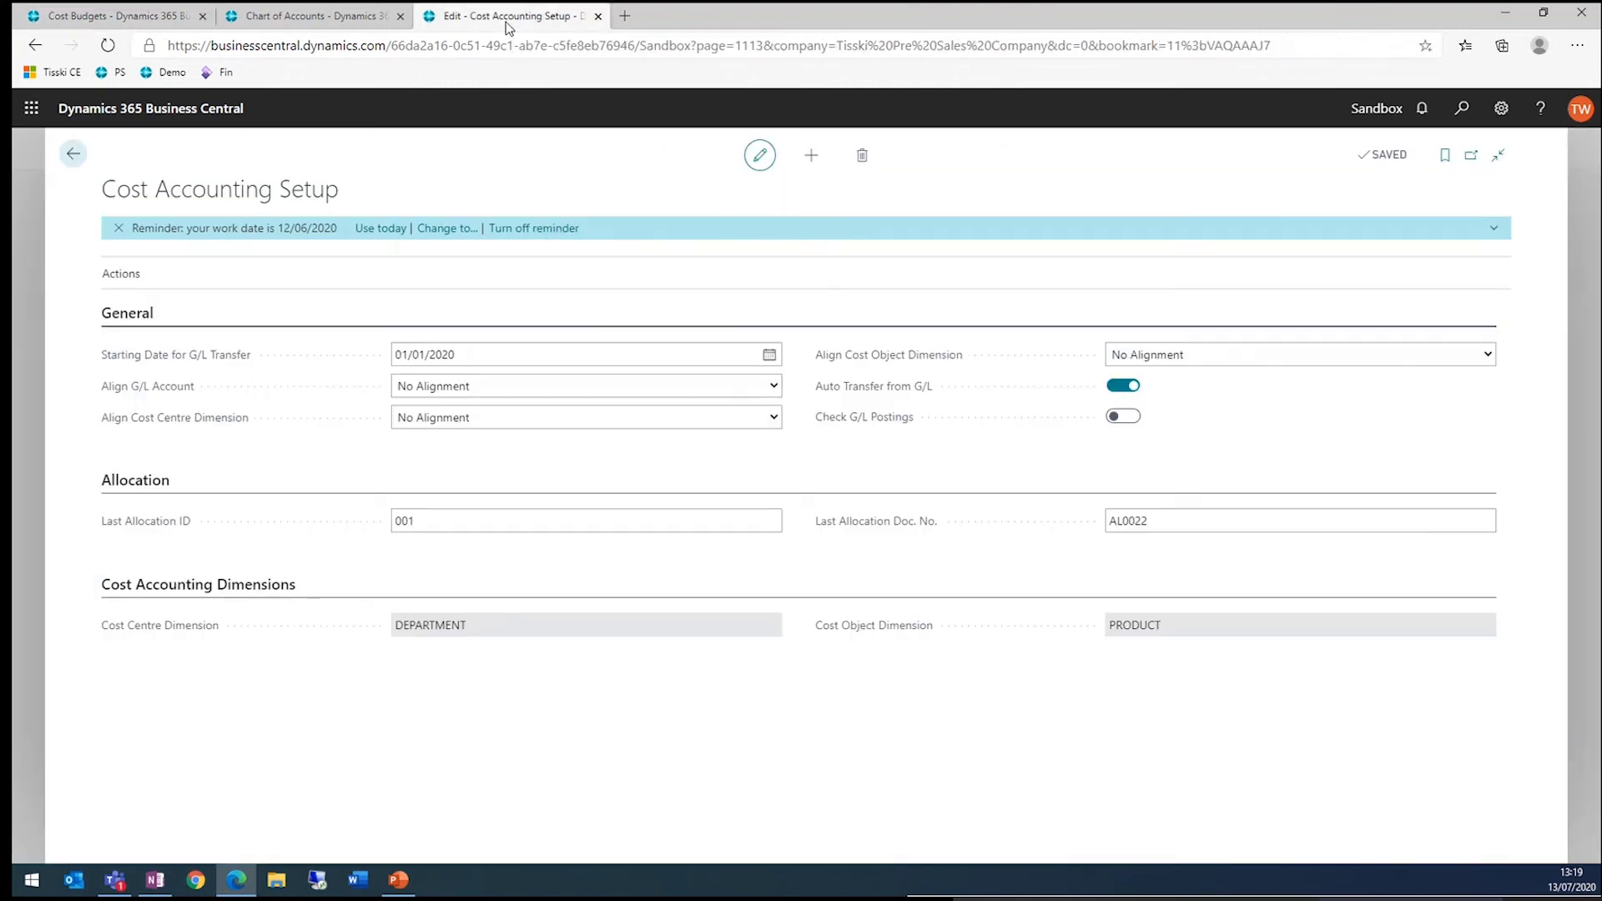
left_click(80, 159)
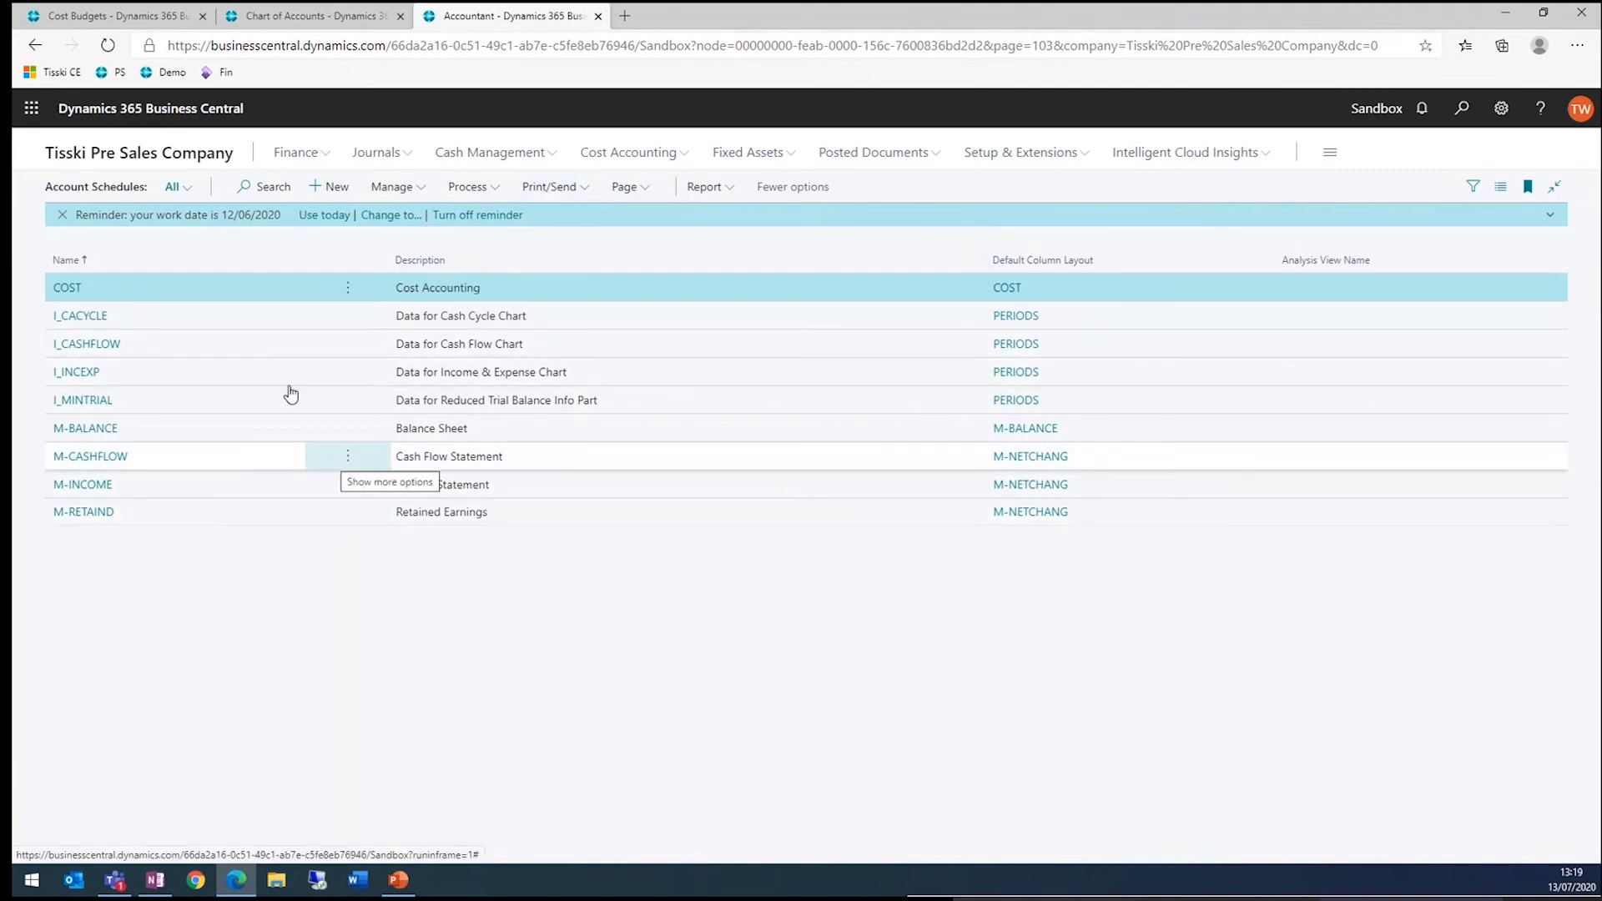
left_click(67, 288)
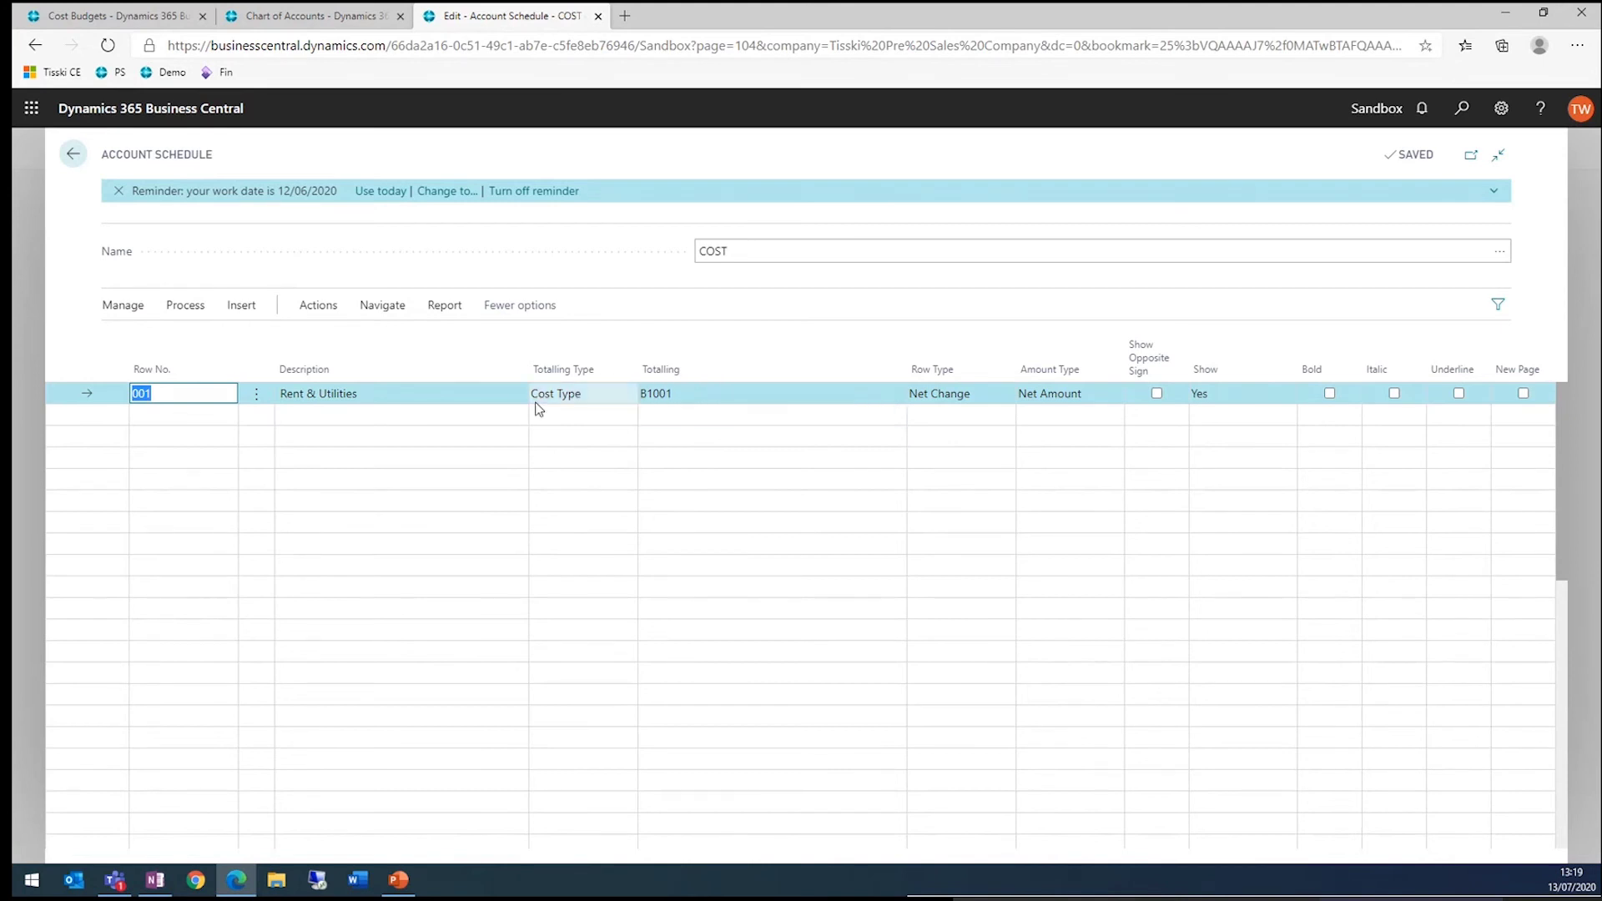
left_click(194, 310)
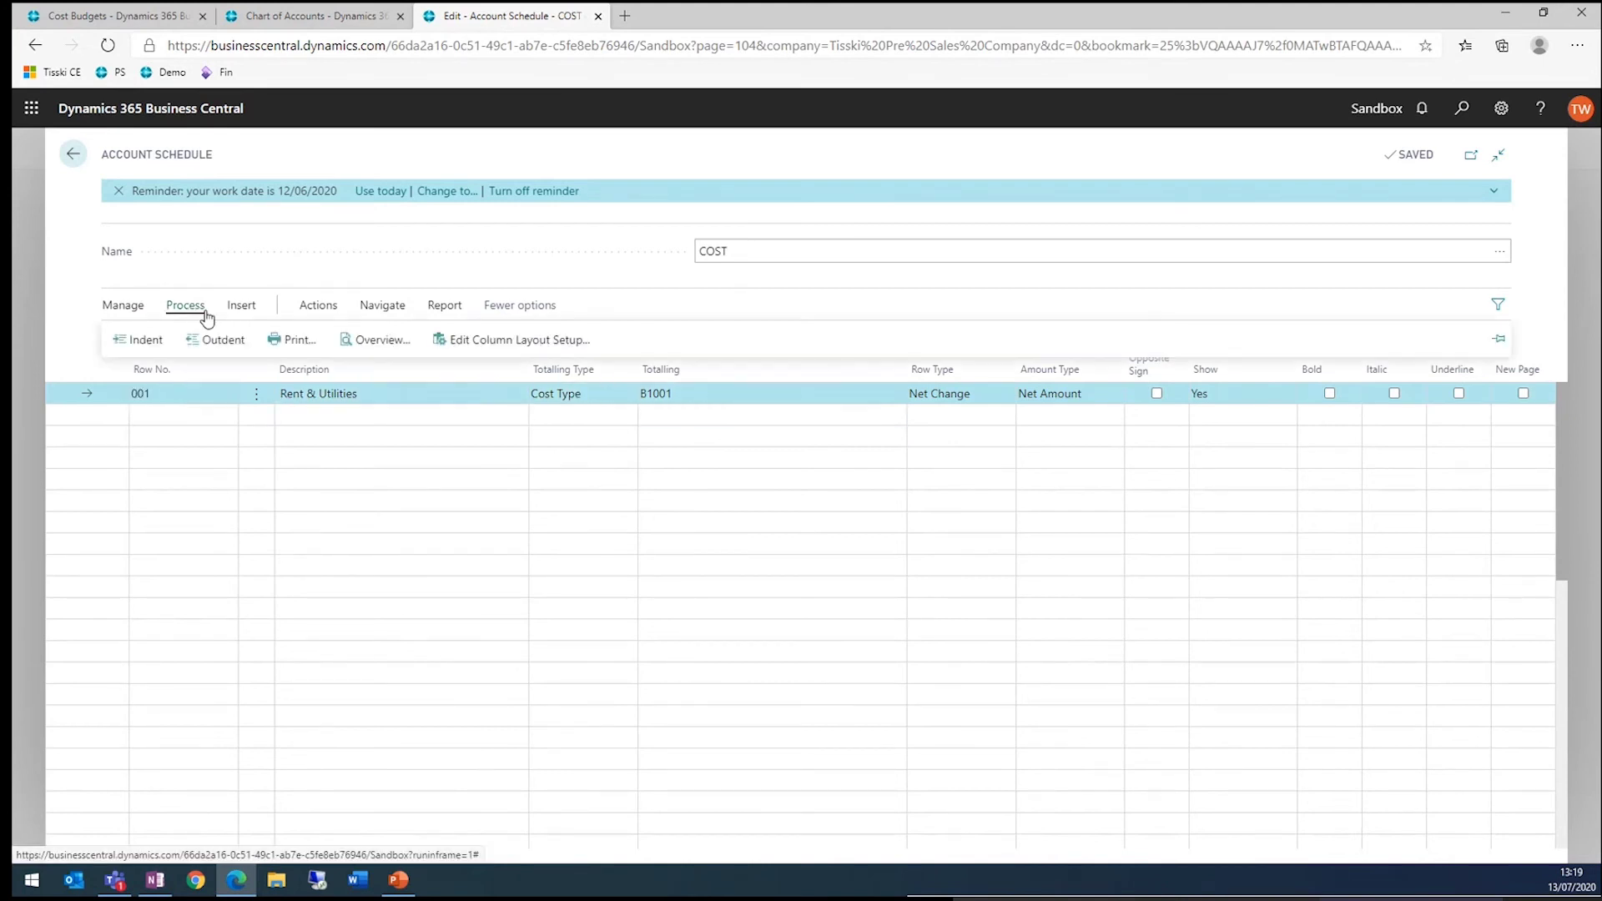
left_click(362, 337)
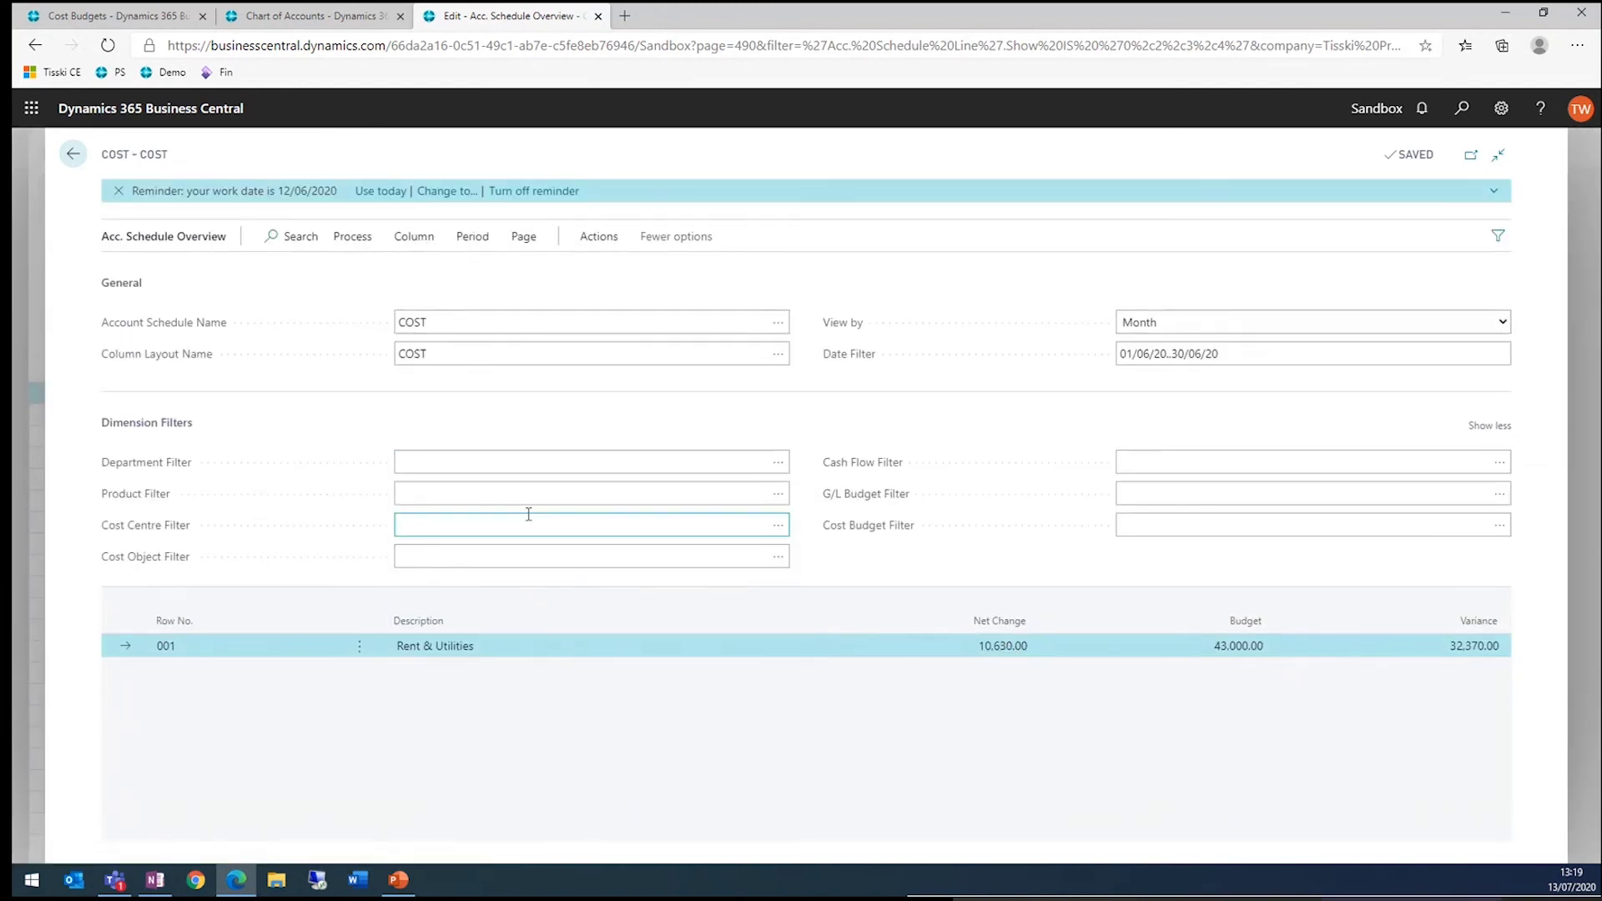
Filter the Acc. Schedule Overview to the ADM cost centre.
left_click(163, 528)
left_click(779, 529)
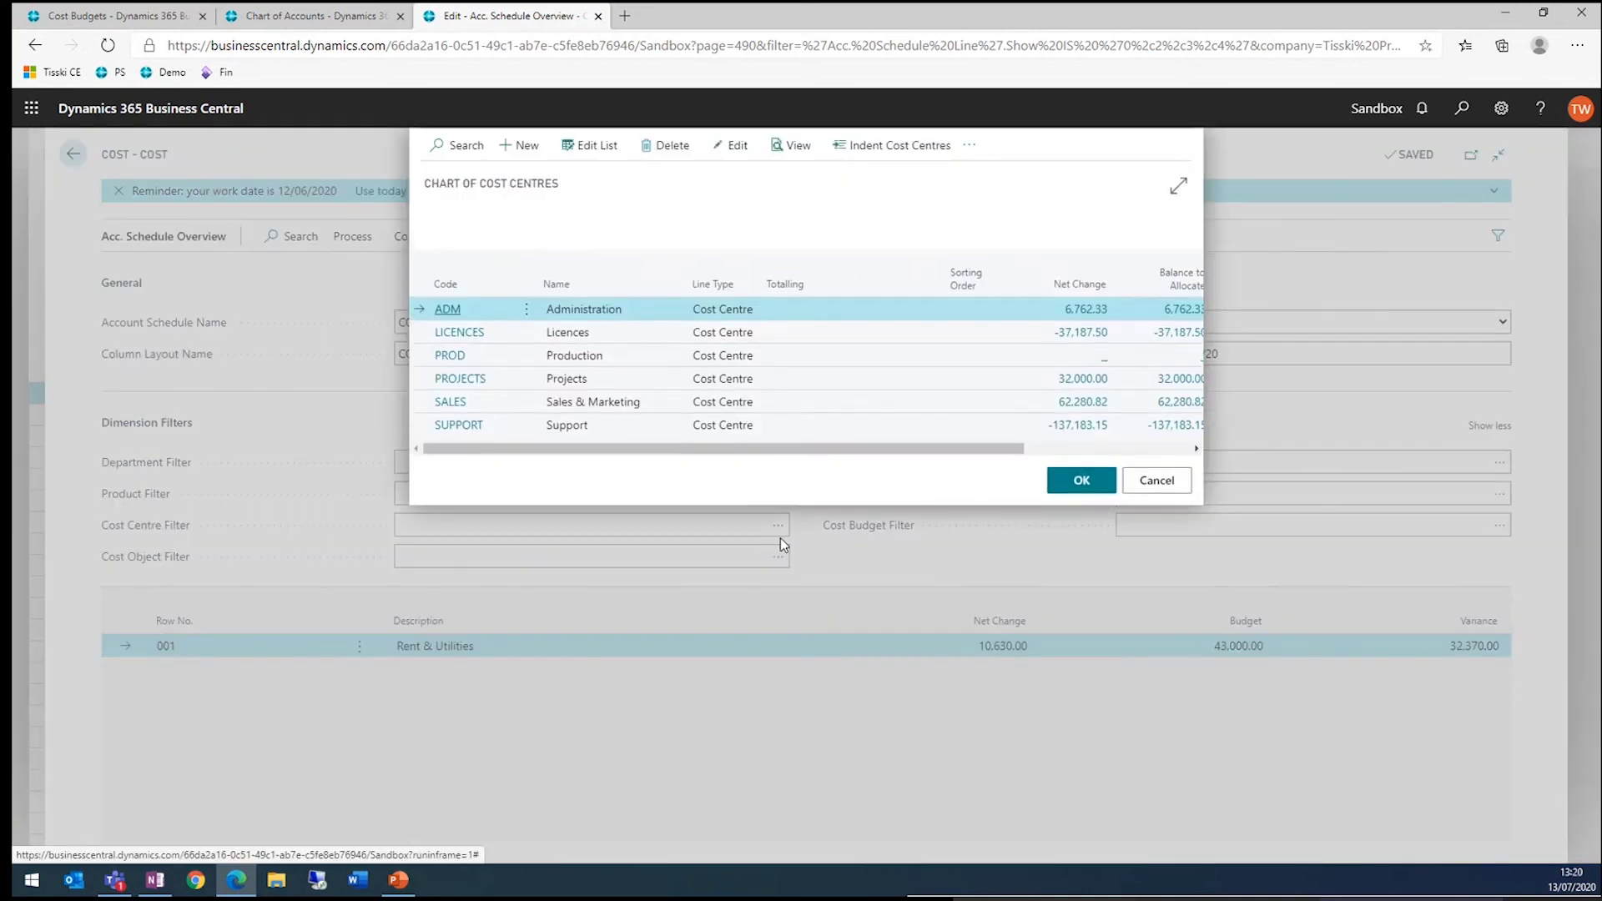
left_click(1074, 484)
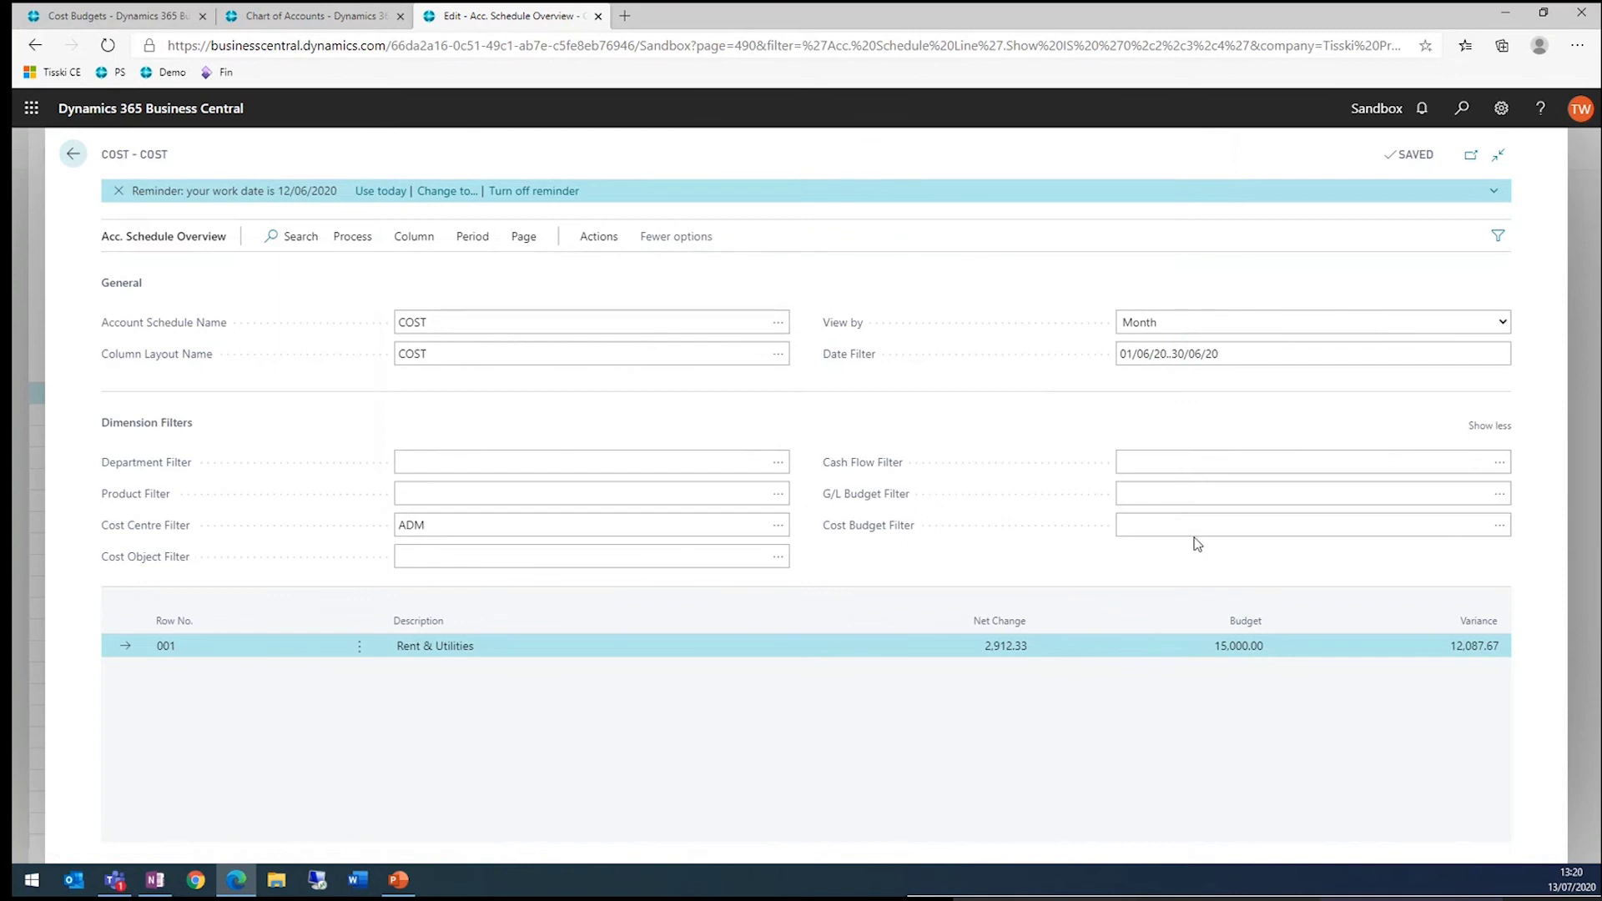
Set the cost budget filter to R&U, showing 2,912.33 against 15,000.00.
left_click(1247, 529)
left_click(1499, 526)
left_click(1109, 448)
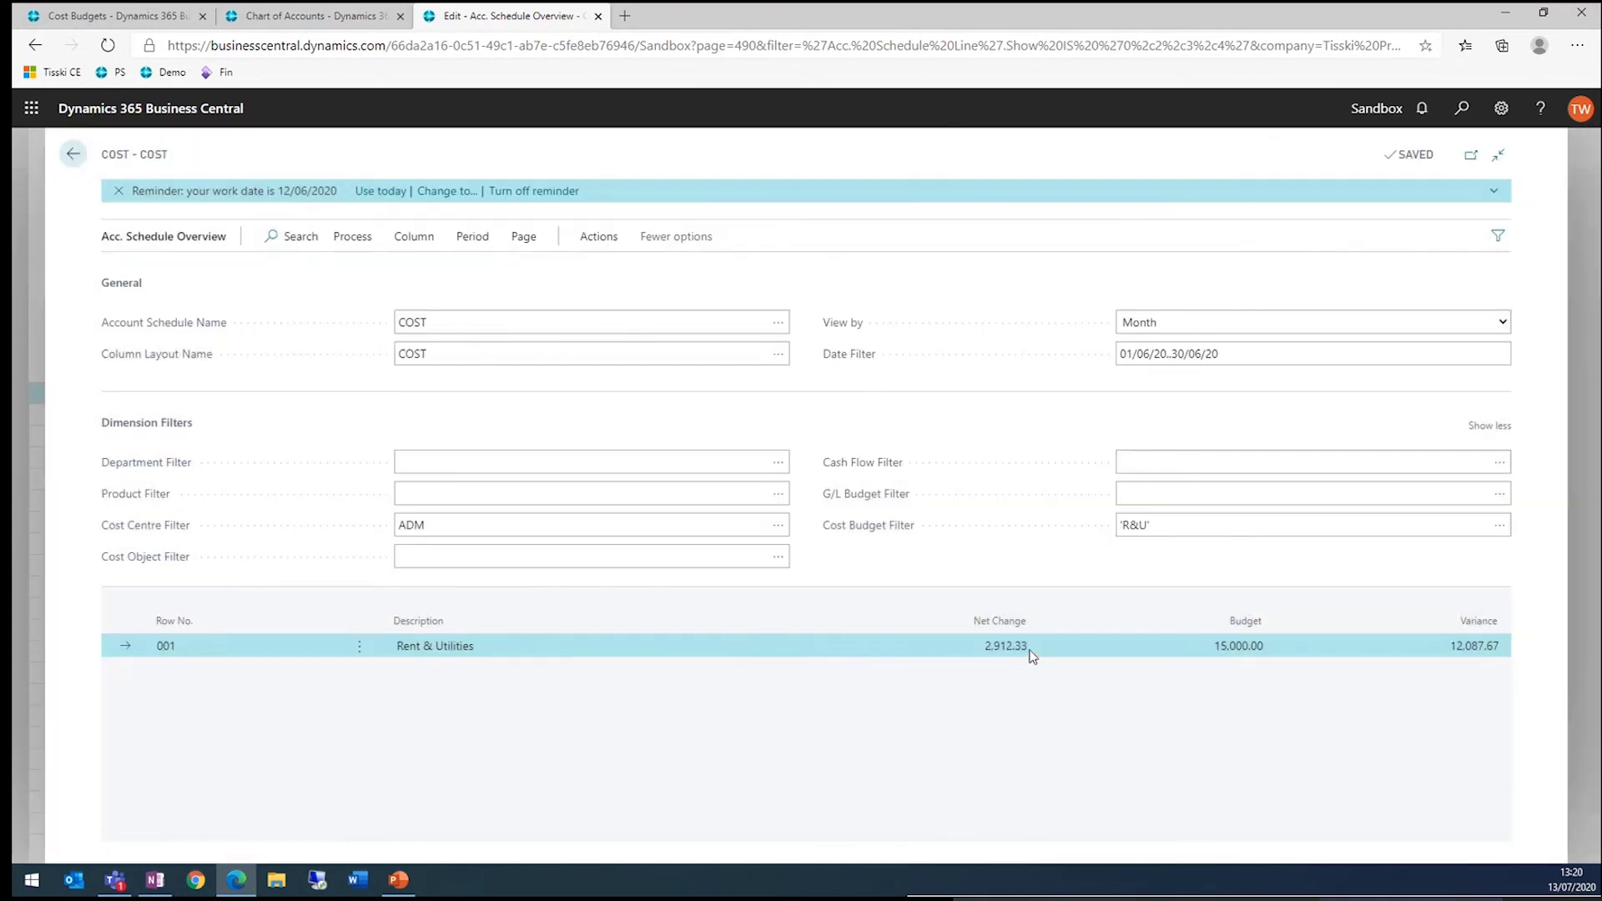